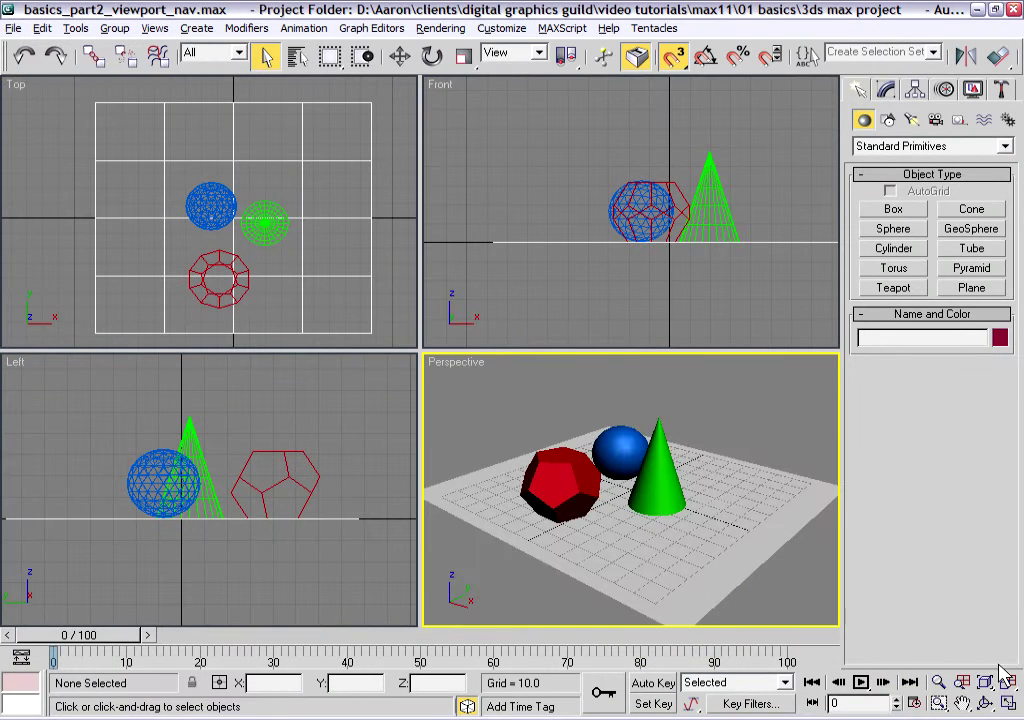
Toggle Perspective and then Top between maximized and the four-view layout, leaving Top active
left_click(1008, 703)
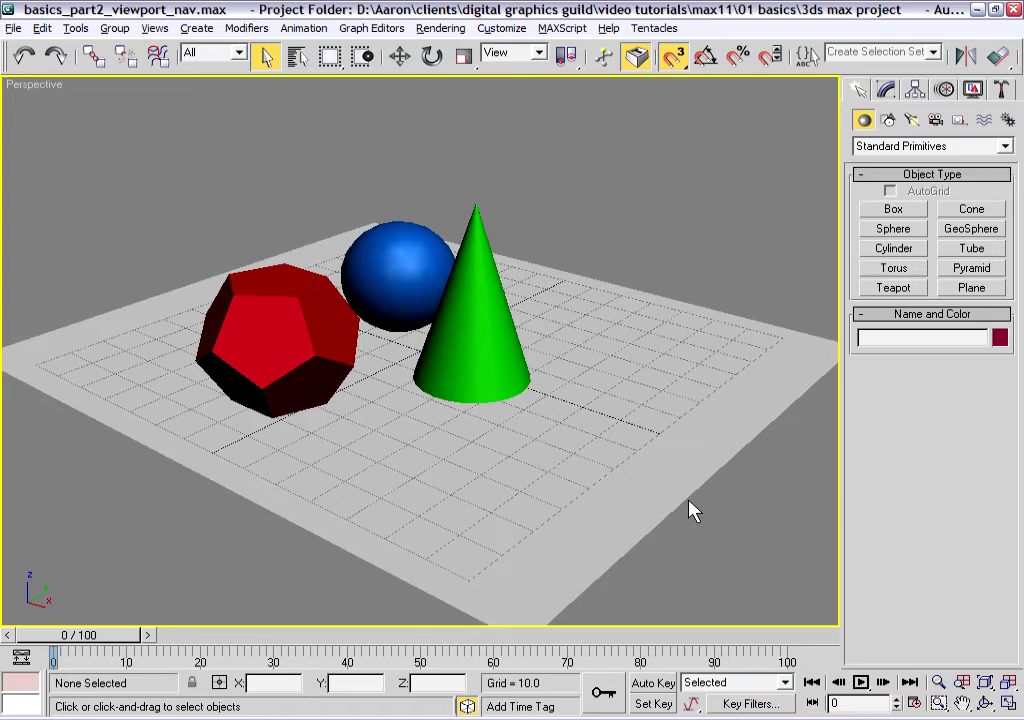
key("alt+w")
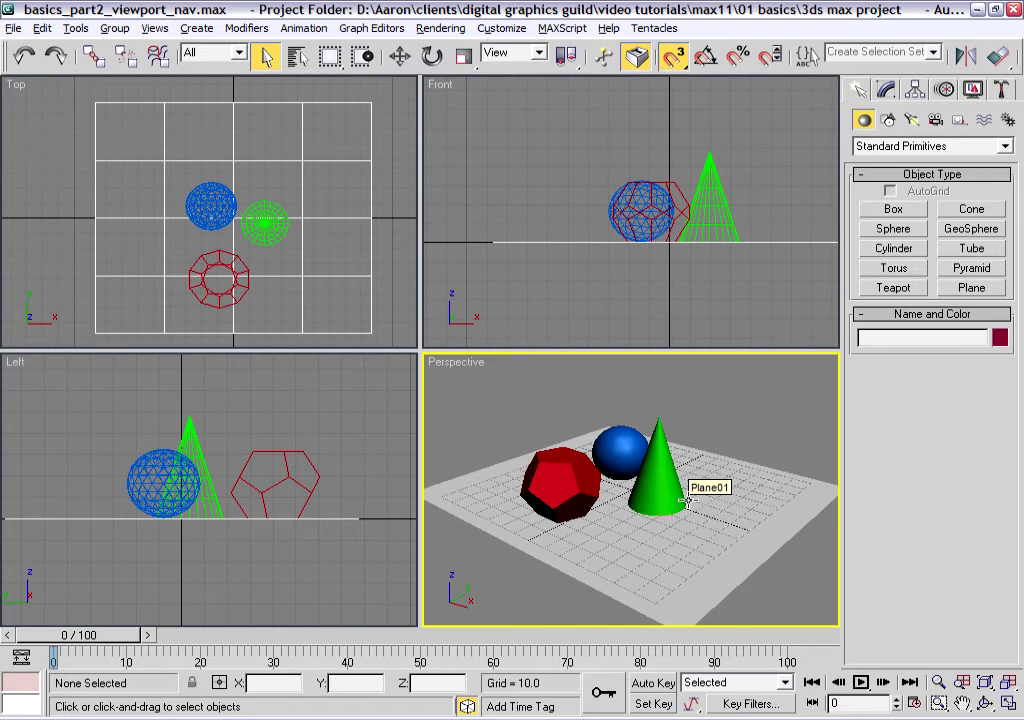
key("alt+w")
key("alt+w")
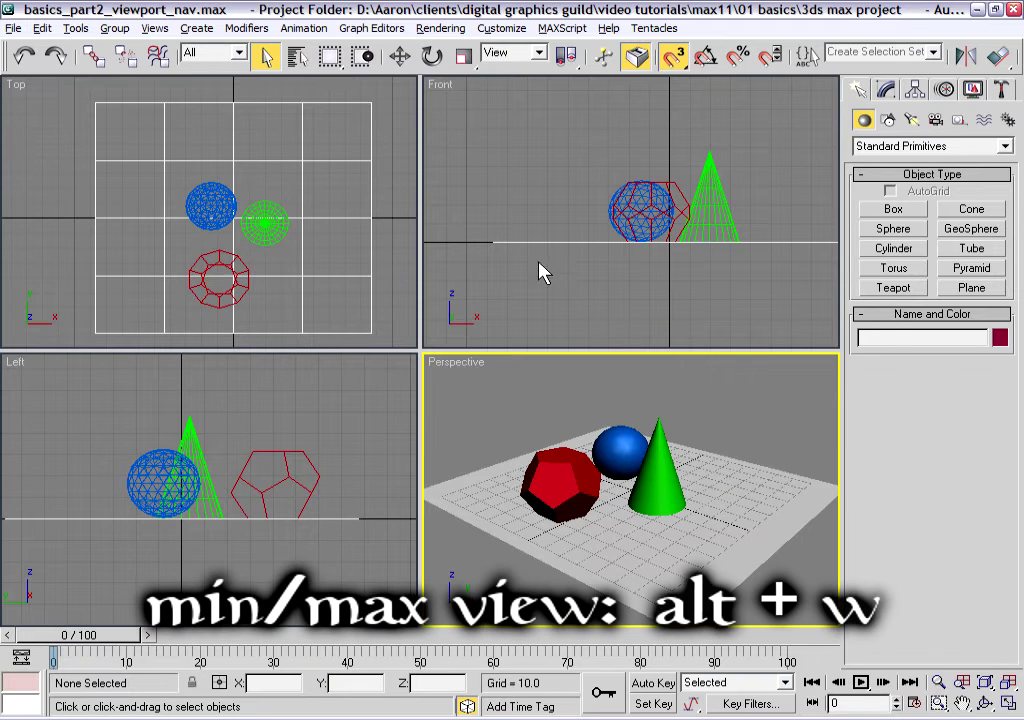
left_click(390, 180)
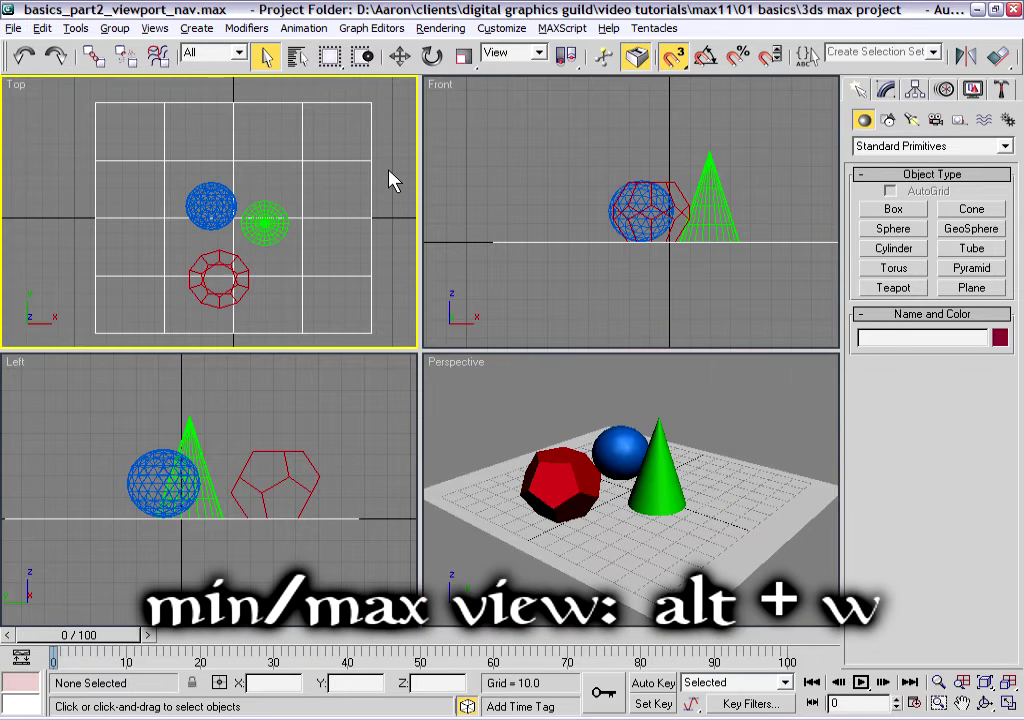
key("alt+w")
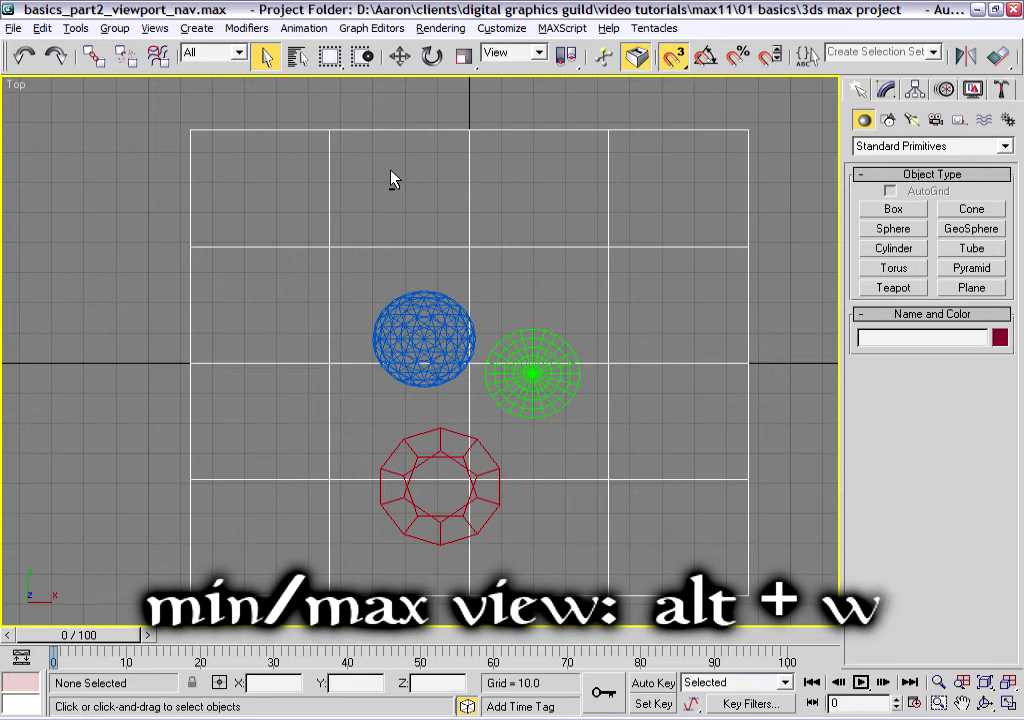
key("alt+w")
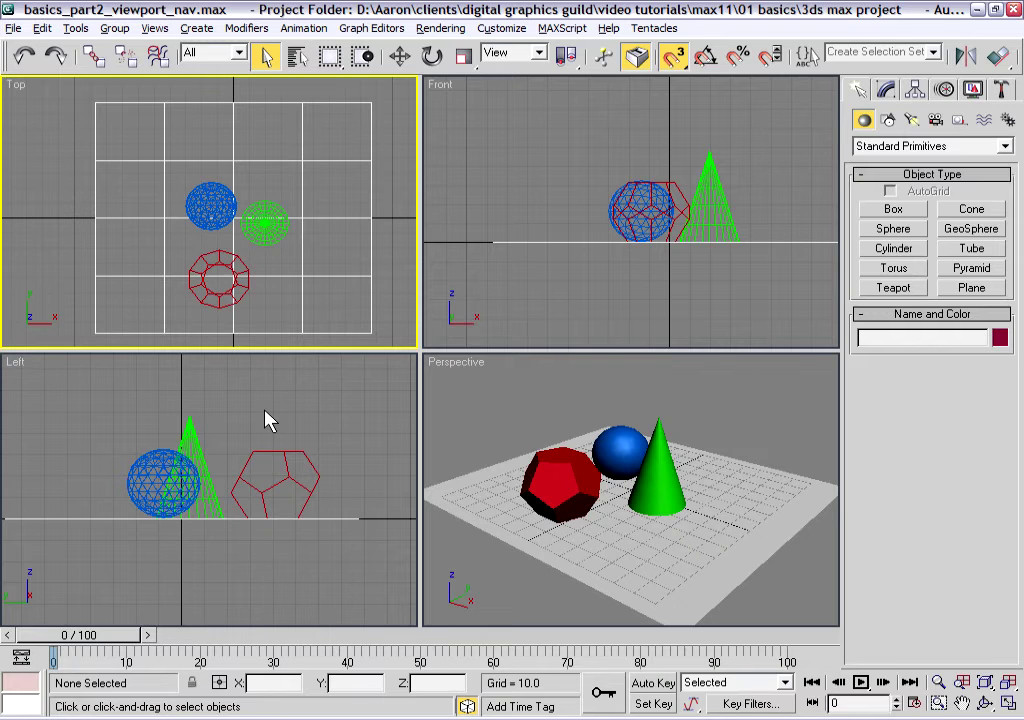
Compare wireframe and shaded in Top and Perspective with F3, then enable Edged Faces with F4
key("F3")
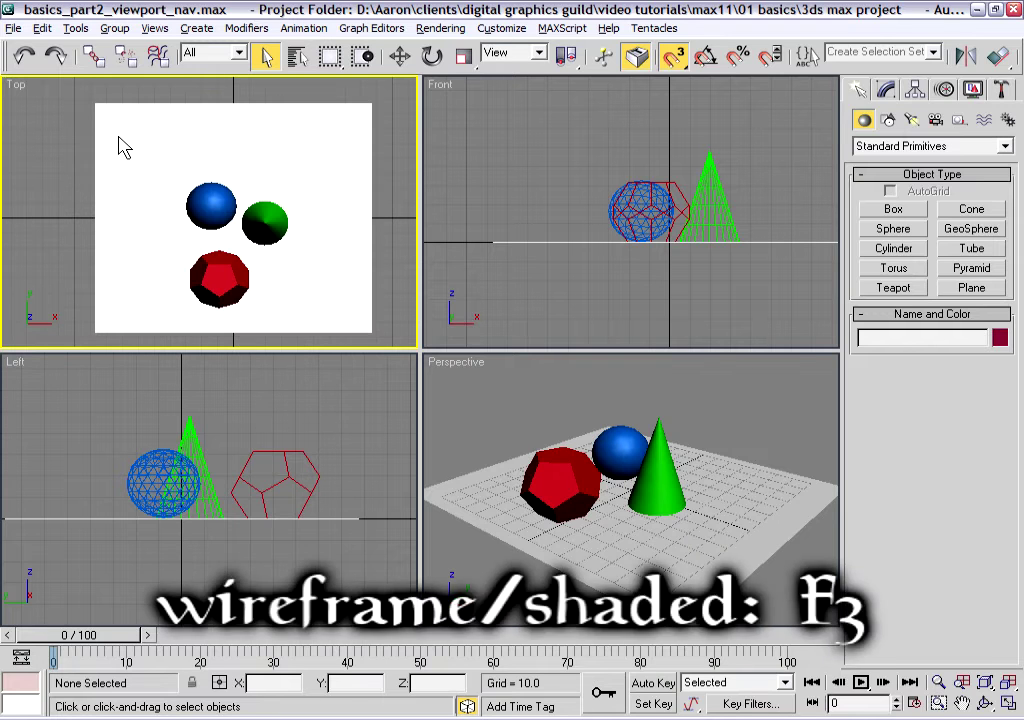
key("F3")
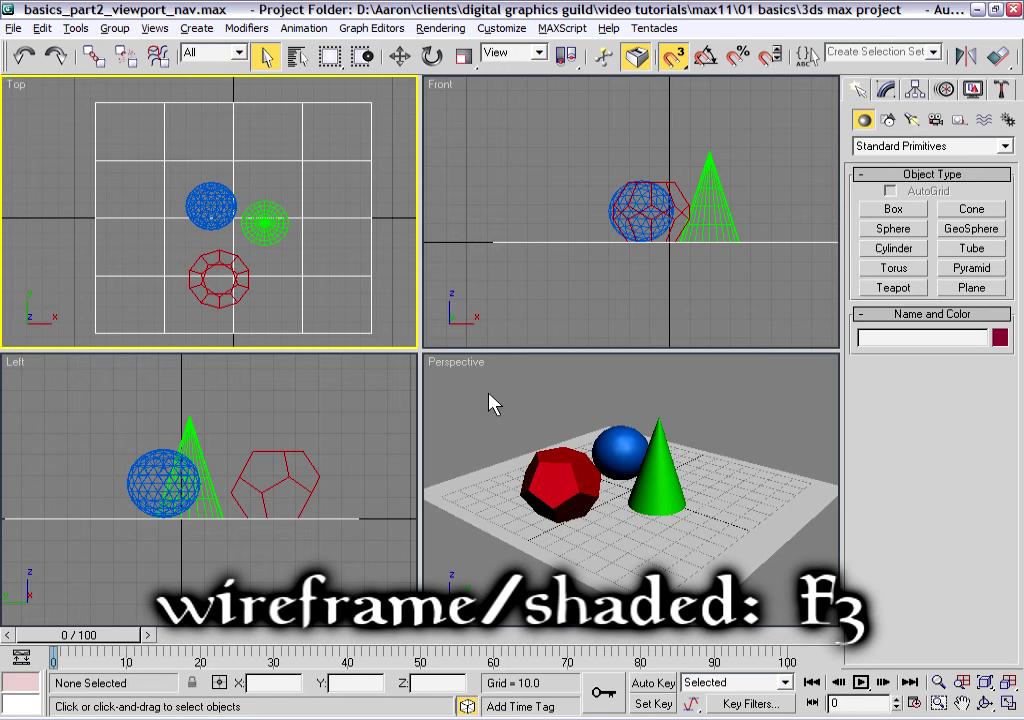
right_click(752, 432)
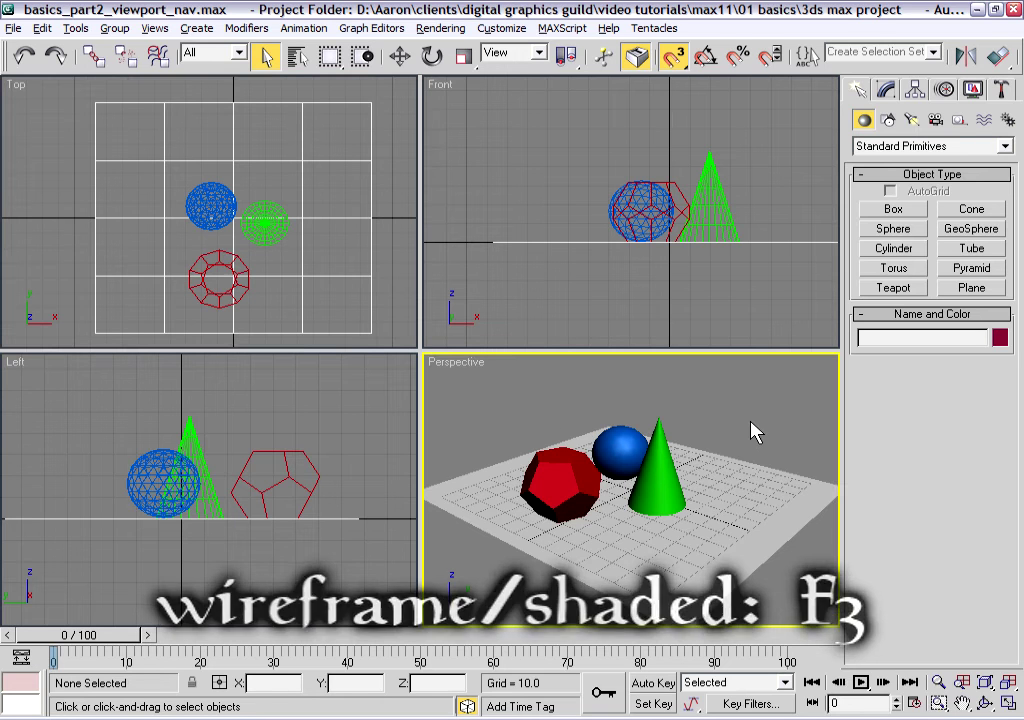
key("F3")
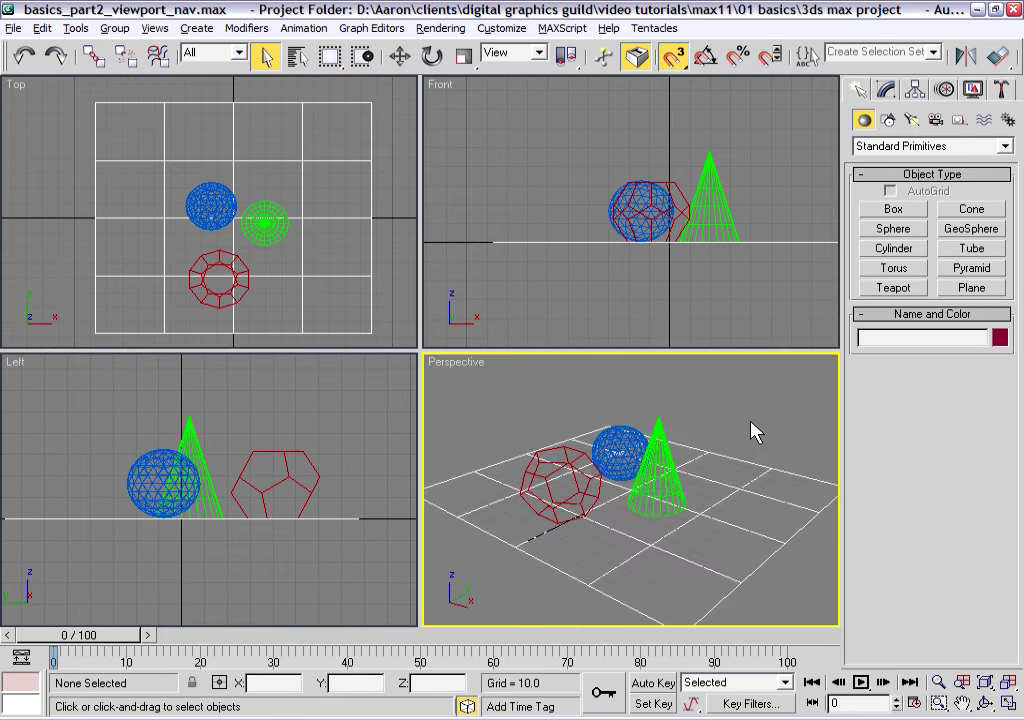
key("F3")
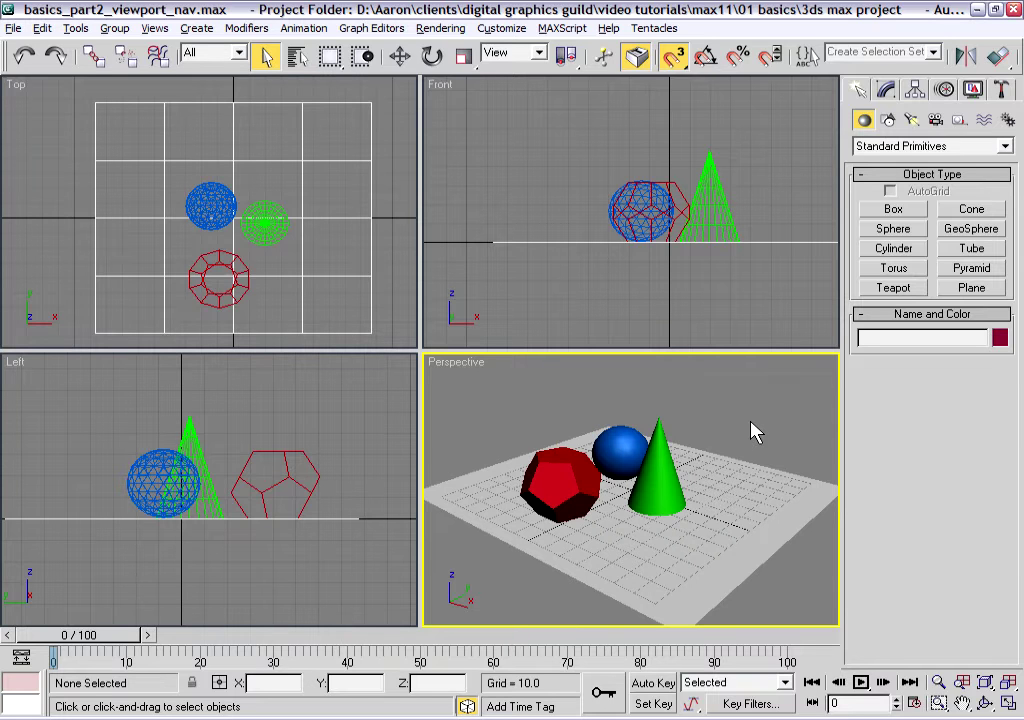
key("F3")
key("F3")
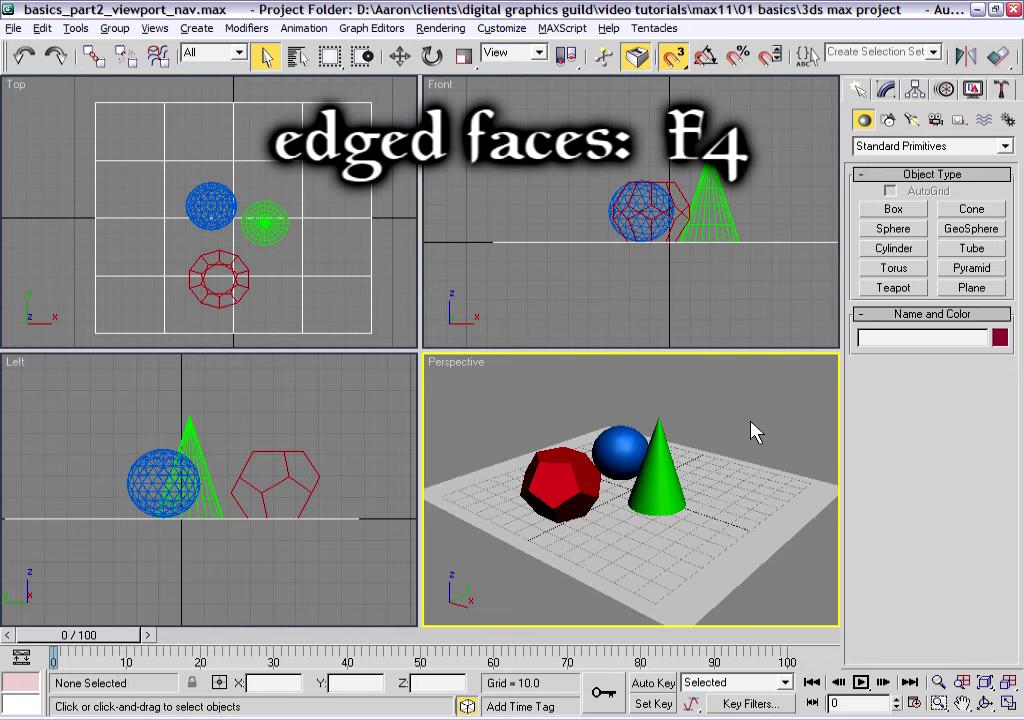
key("F4")
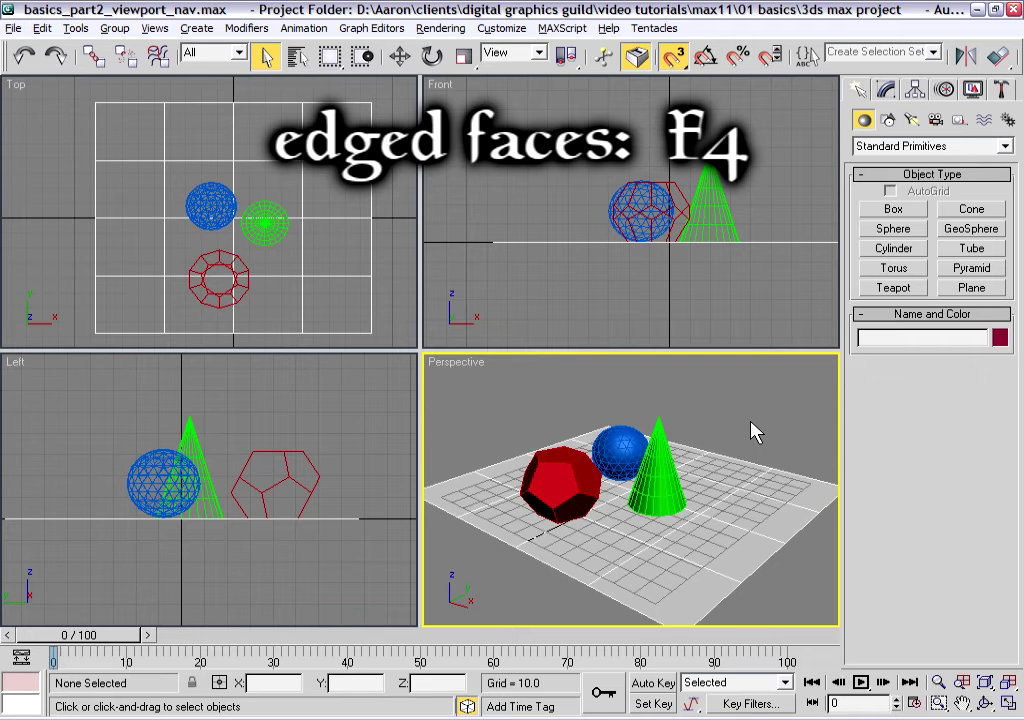
key("F4")
key("F4")
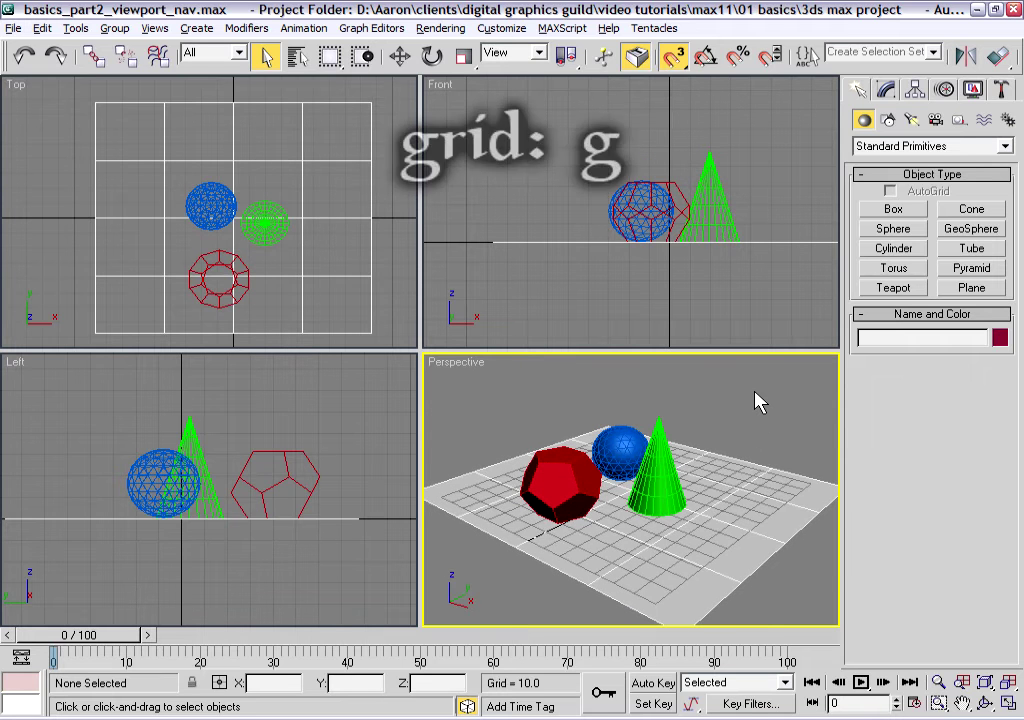
Toggle the Perspective home grid with G, select the green cone, and reactivate Perspective
key("g")
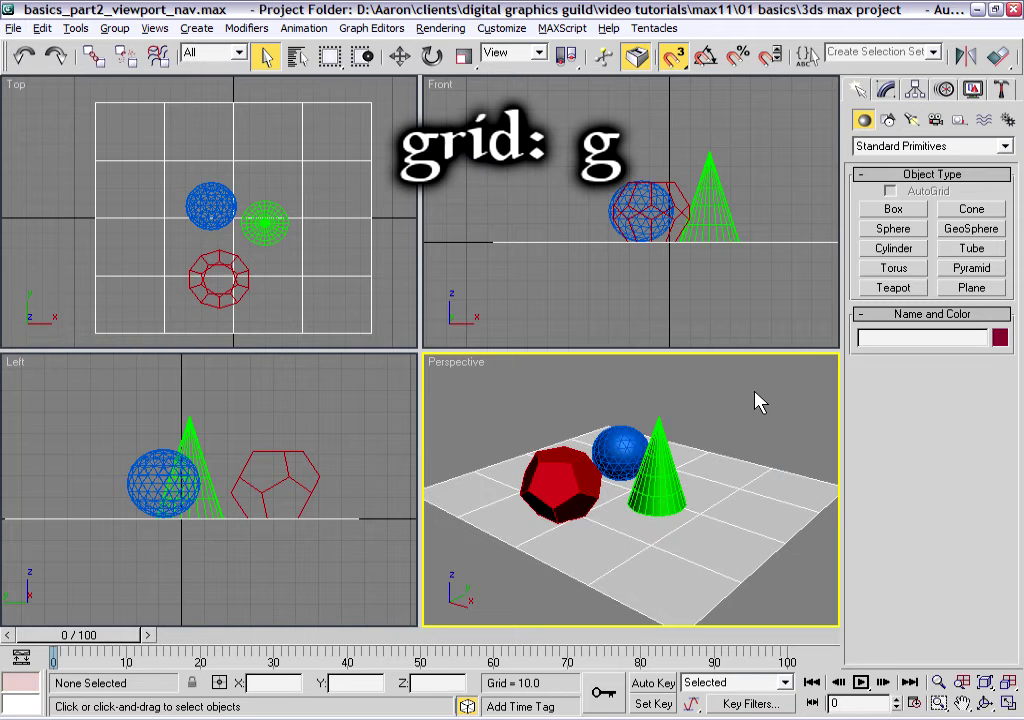
key("g")
key("g")
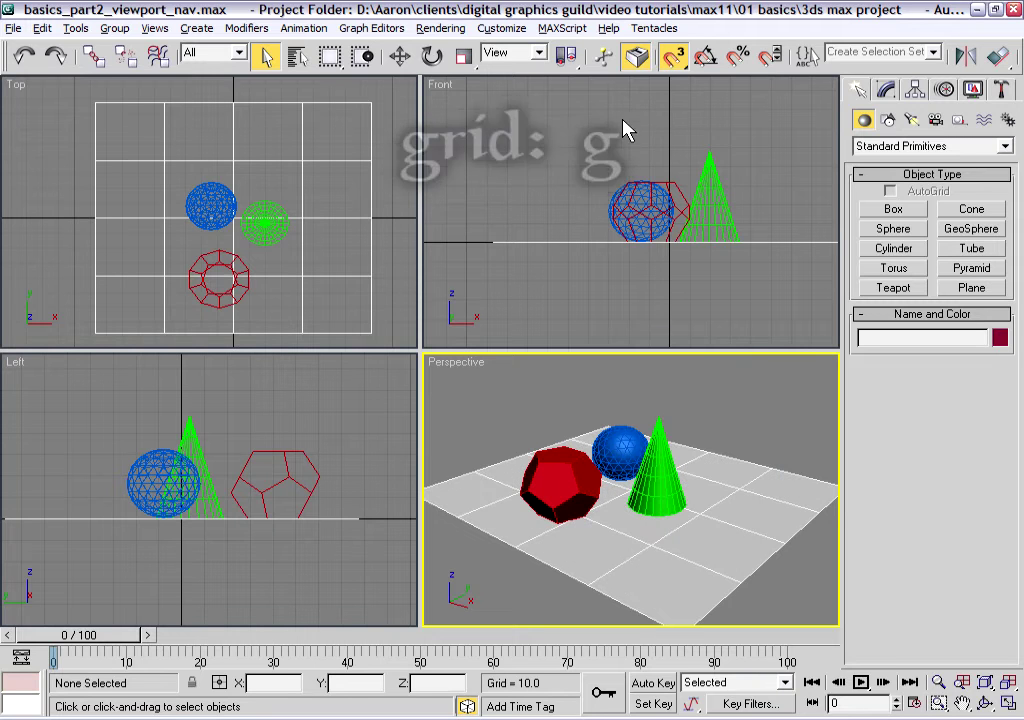
left_click(709, 168)
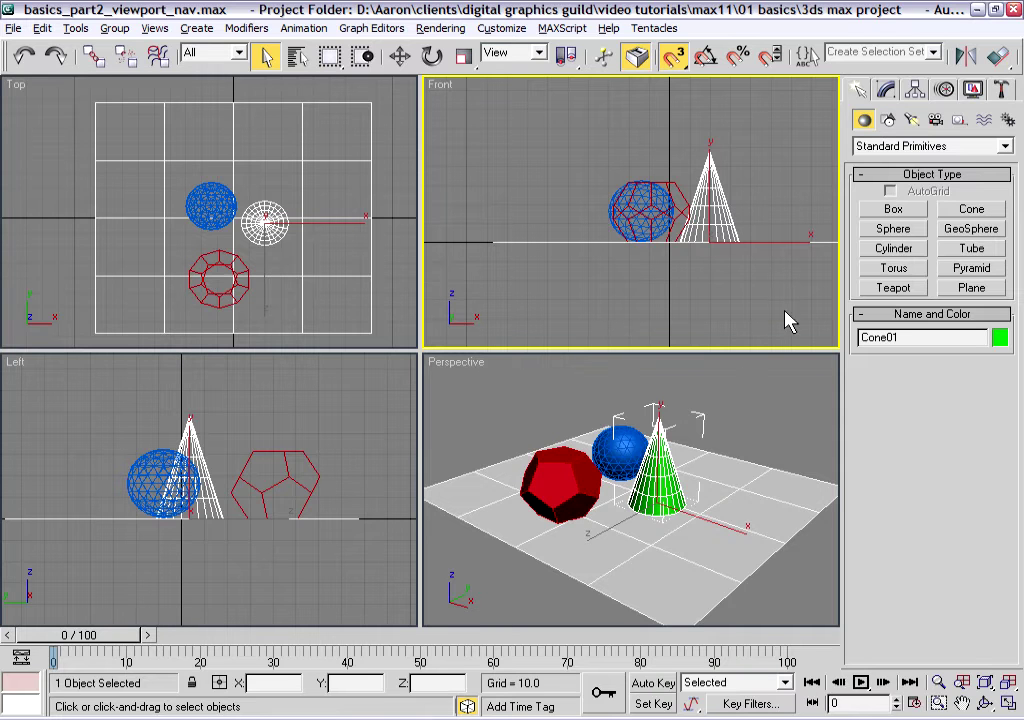
right_click(765, 395)
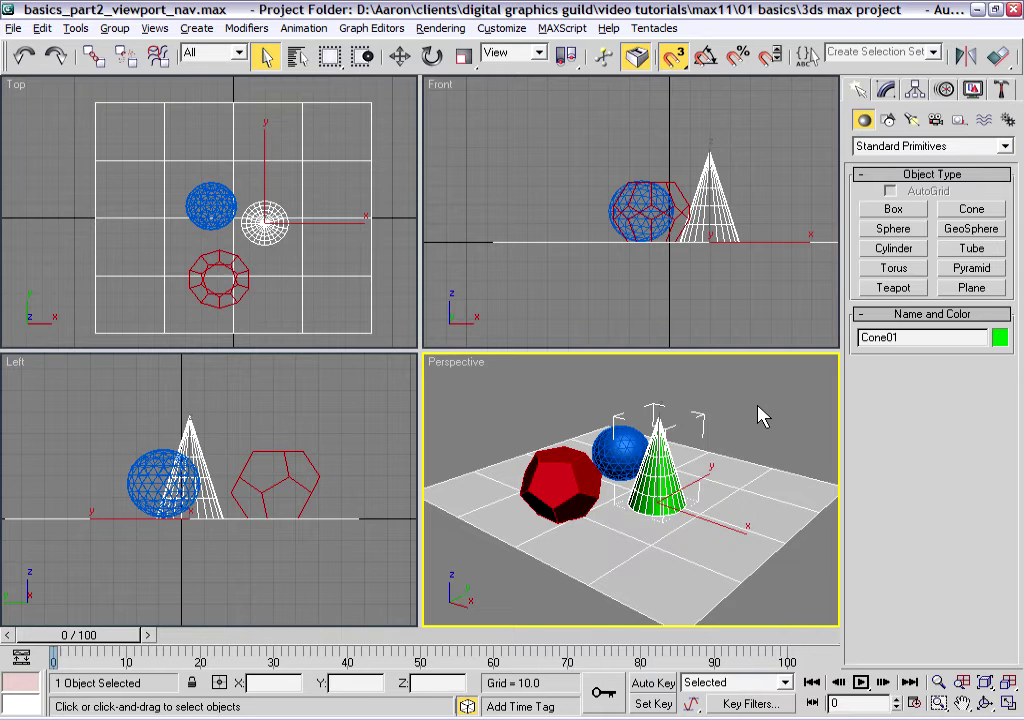
In Viewport Configuration, choose the two-pane side-by-side layout with the right pane set to Perspective
right_click(470, 373)
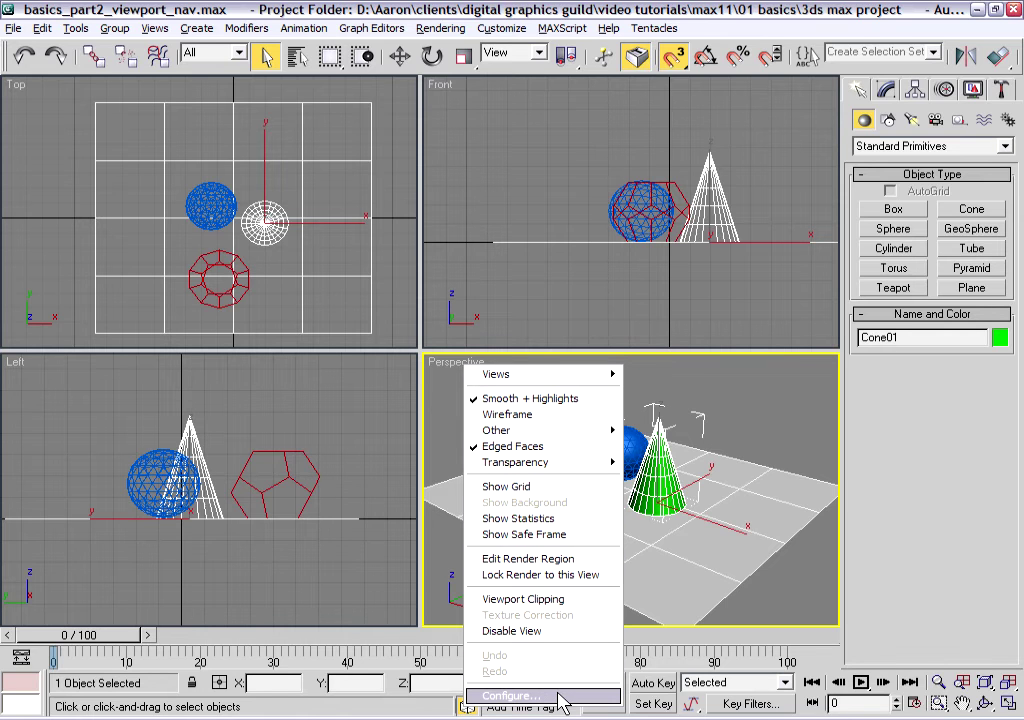
left_click(561, 696)
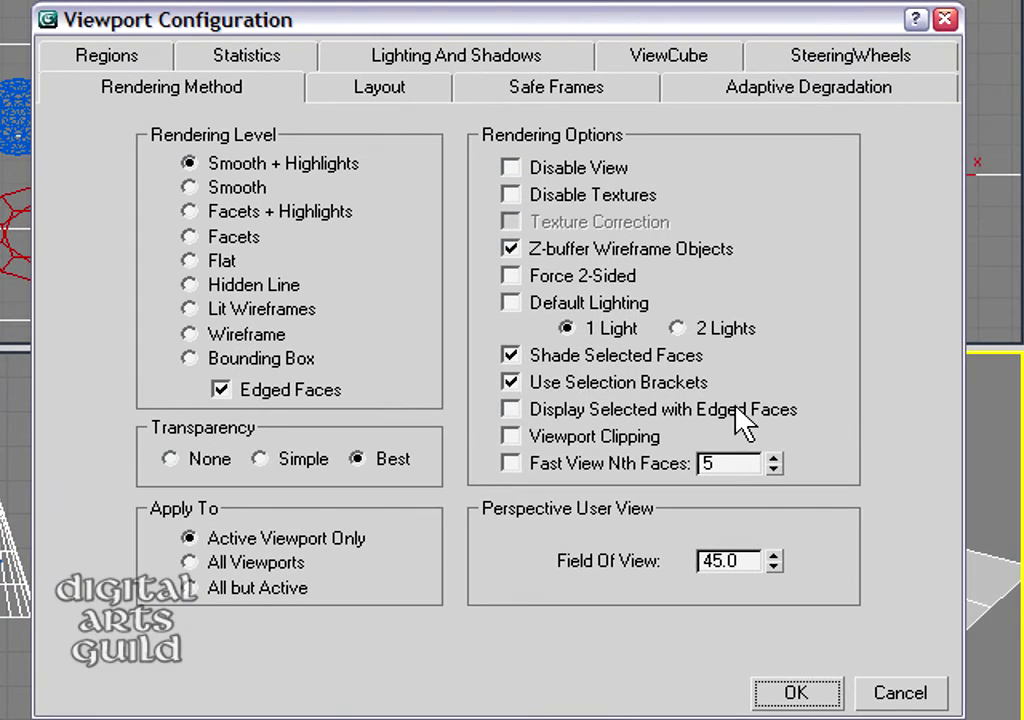
left_click(418, 100)
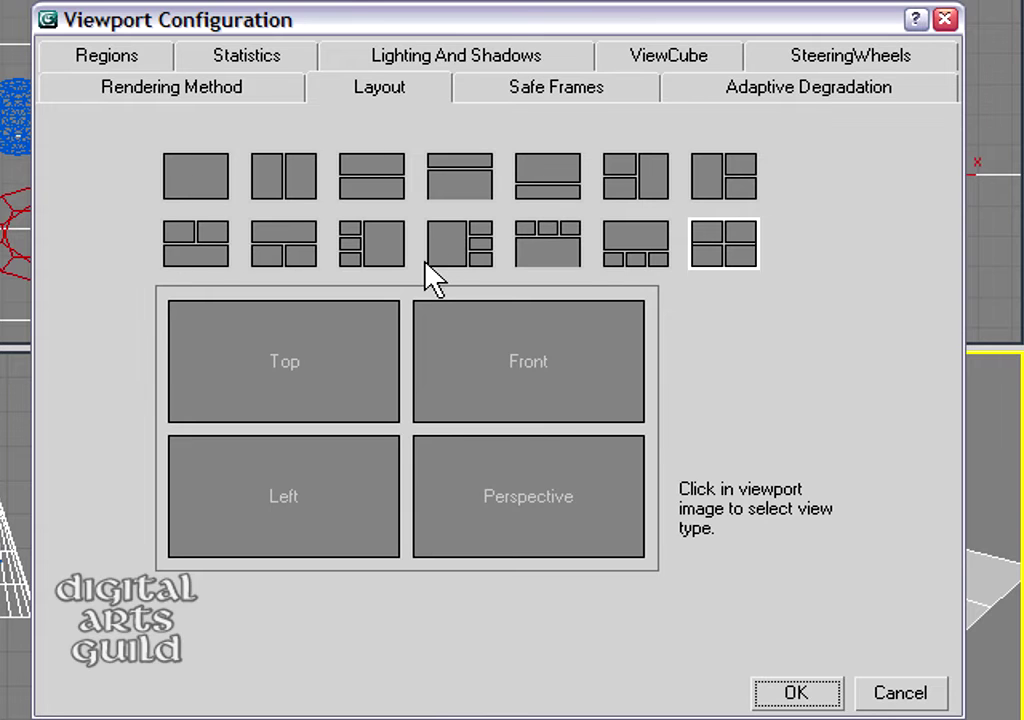
left_click(285, 182)
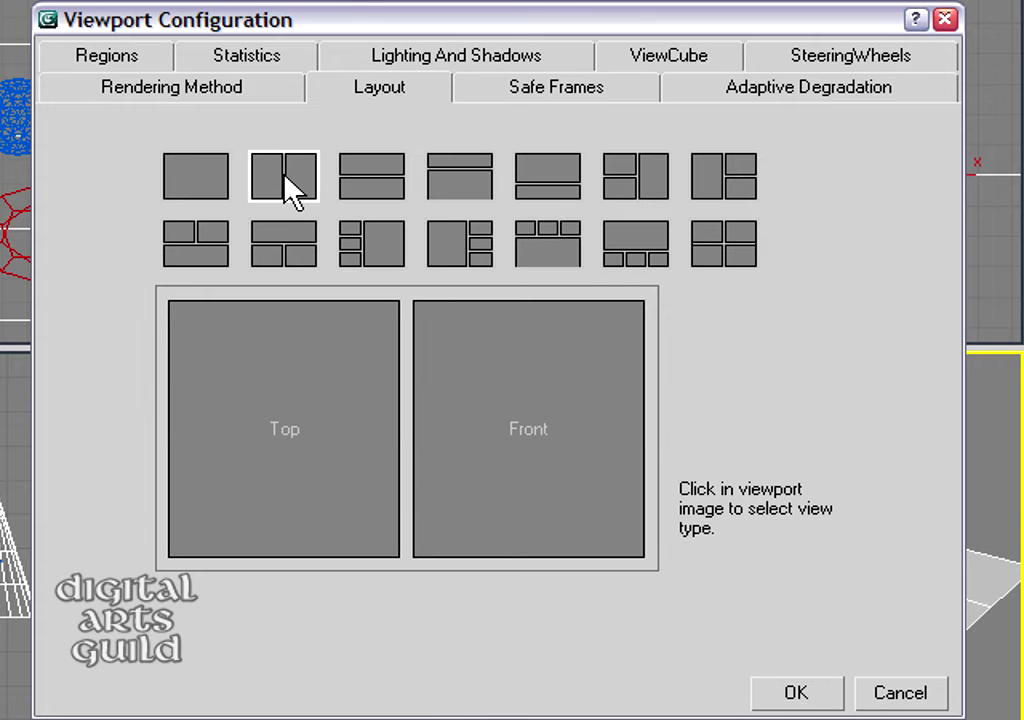
left_click(533, 430)
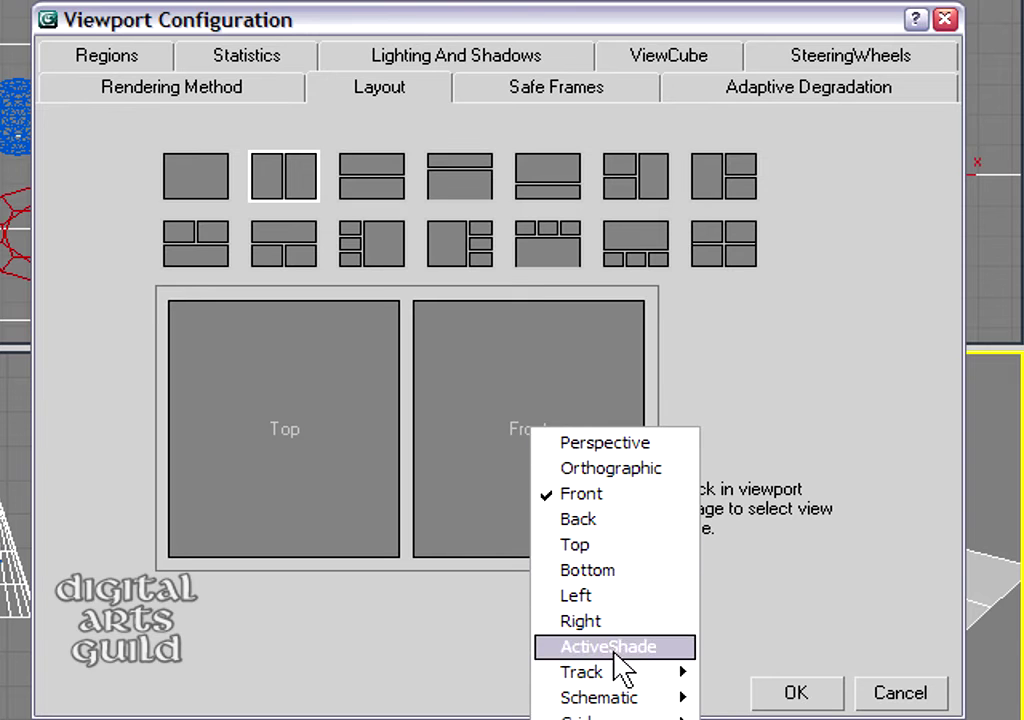
left_click(611, 446)
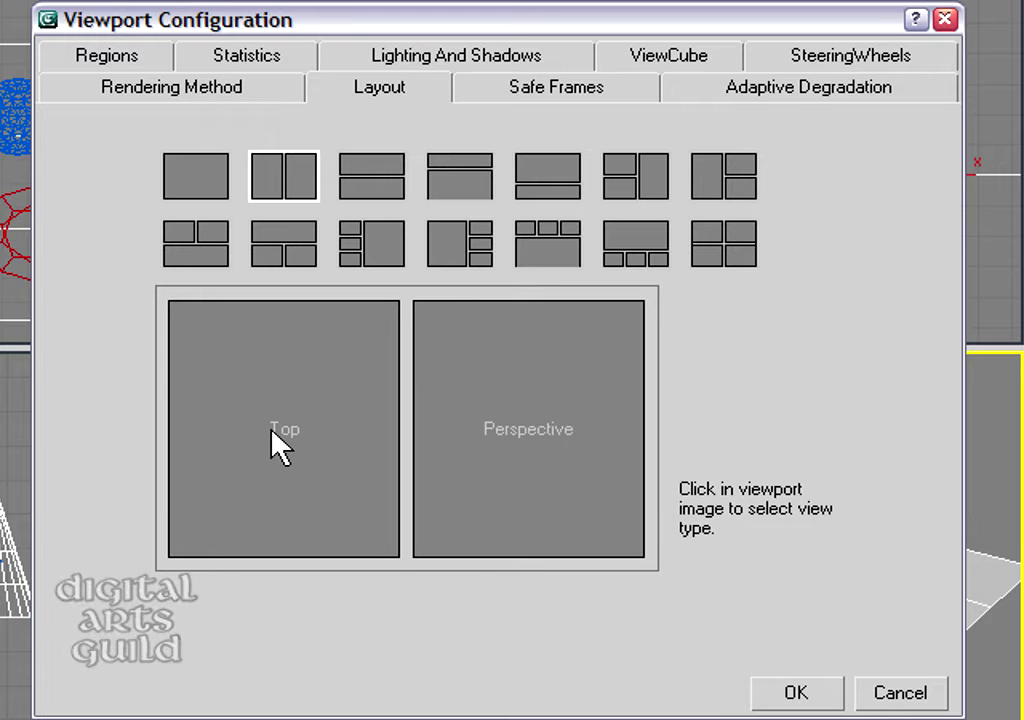
Apply the two-pane layout and switch the right pane to Front, then to Perspective
left_click(798, 700)
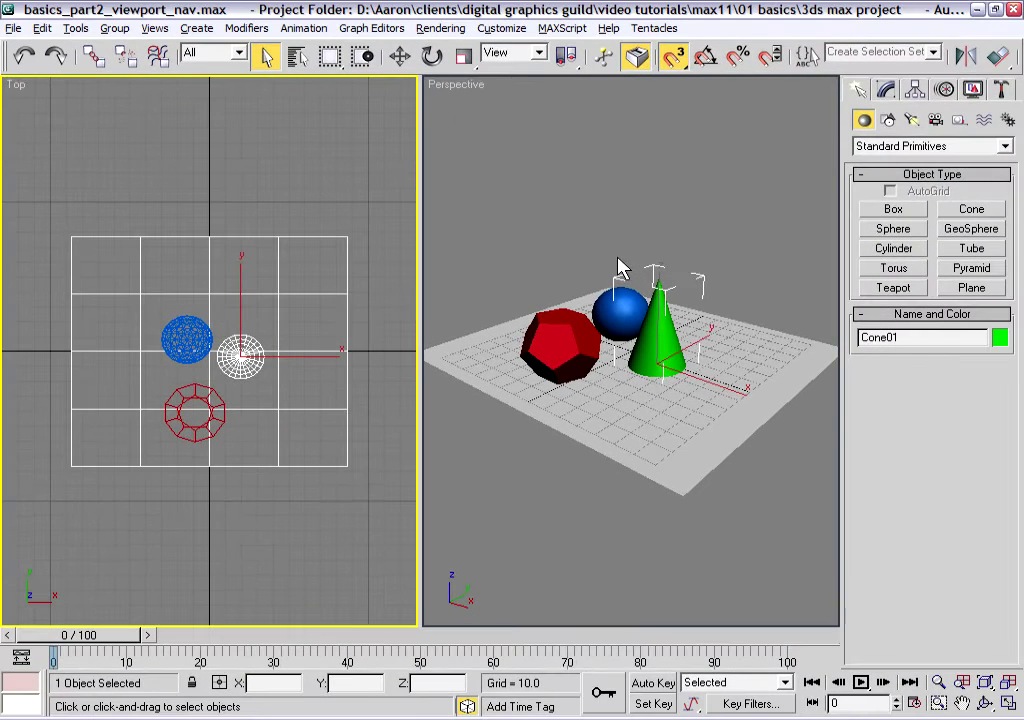
right_click(434, 86)
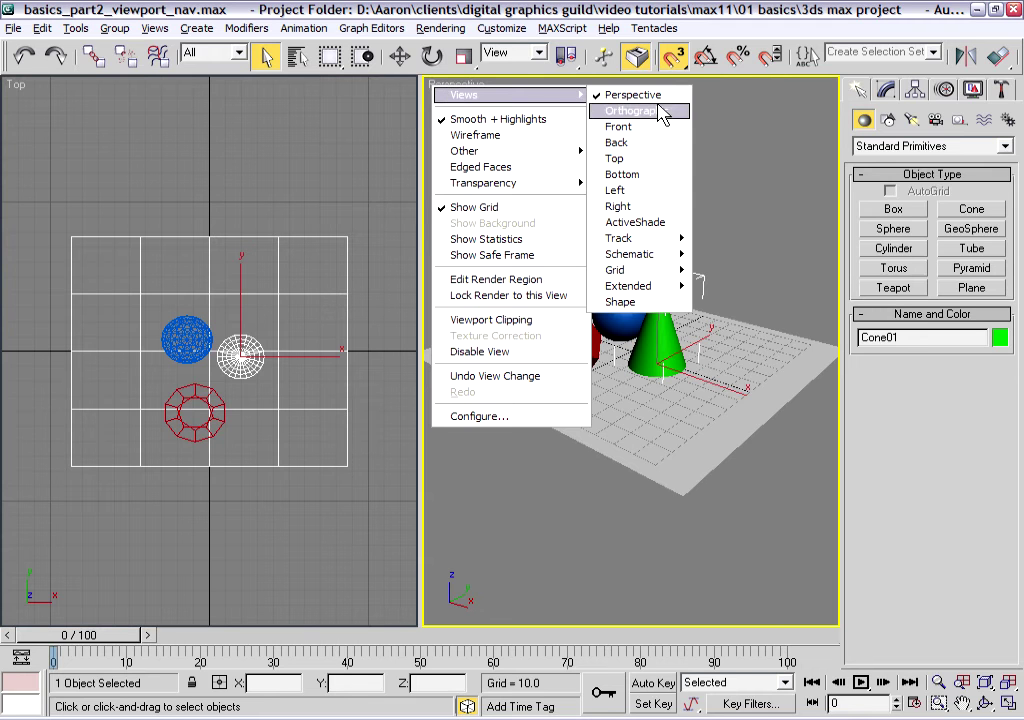
mouse_move(464, 95)
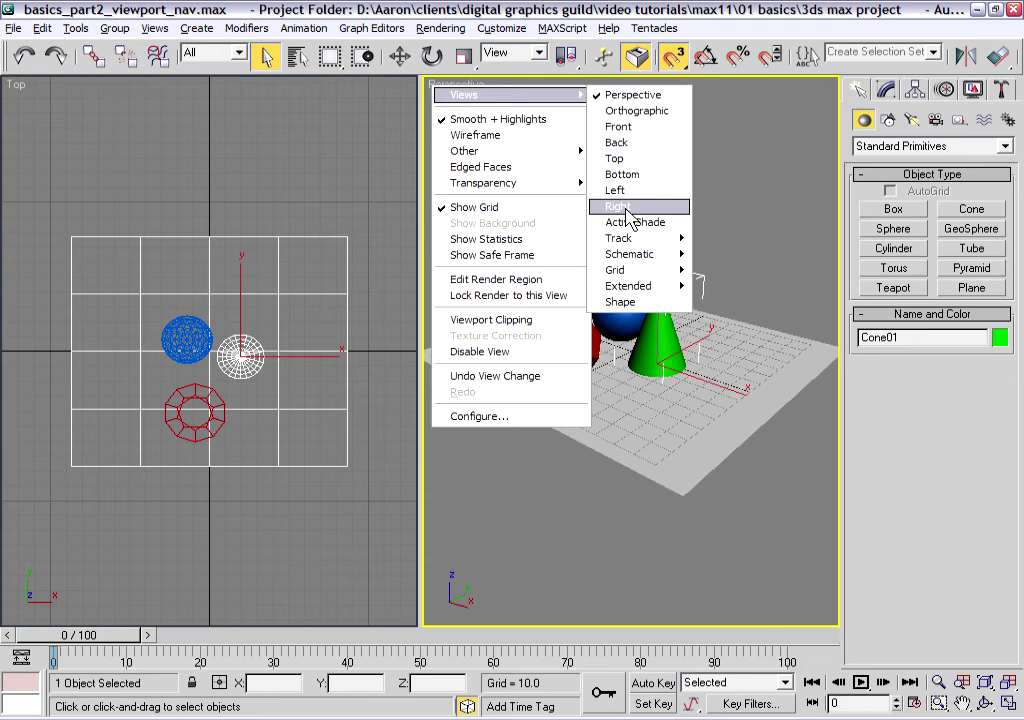
left_click(643, 127)
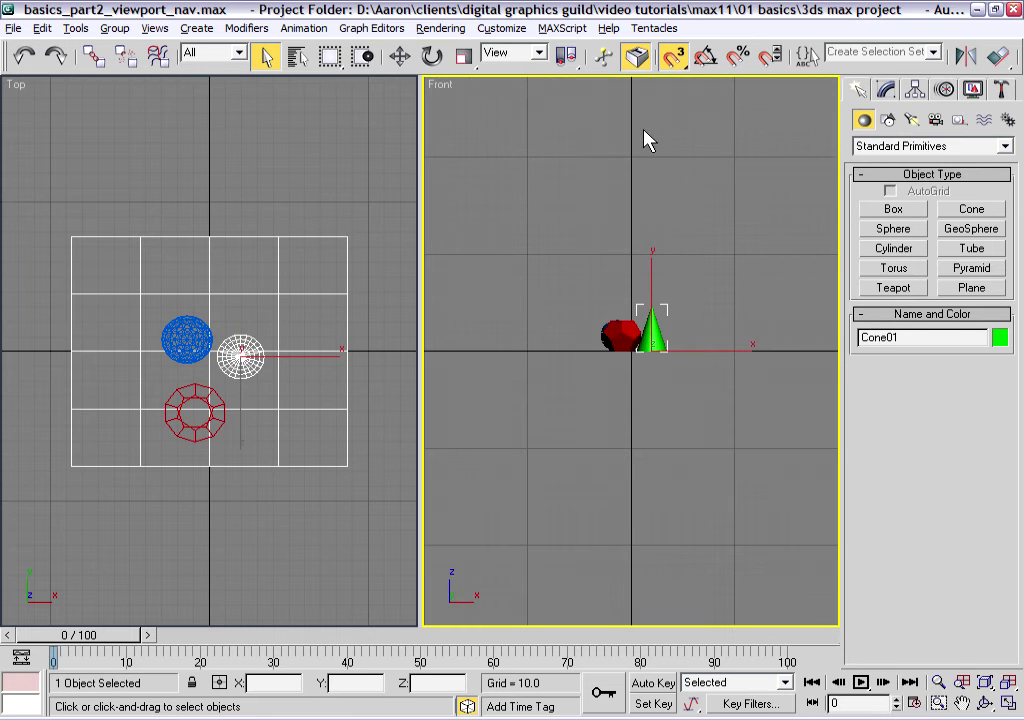
right_click(444, 88)
mouse_move(490, 93)
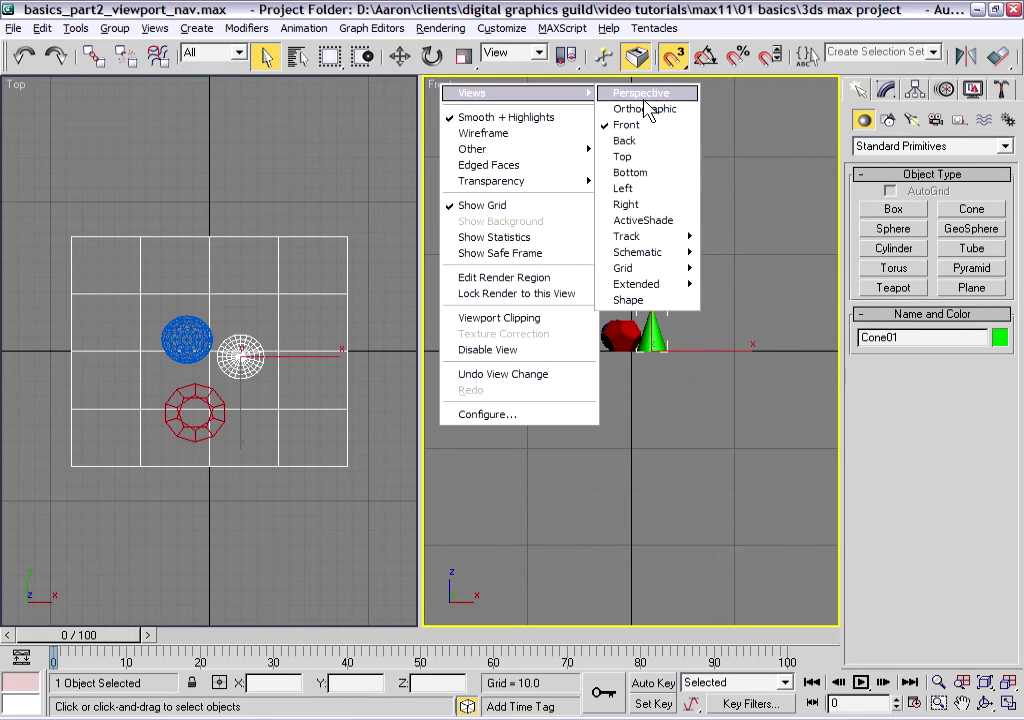
left_click(644, 99)
Orbit and zoom the perspective pane, then reset it via Front back to Perspective
mouse_move(727, 318)
middle_mouse_down("alt")
mouse_move(713, 347)
mouse_move(741, 418)
middle_mouse_up("alt")
scroll(741, 418, "up", 3)
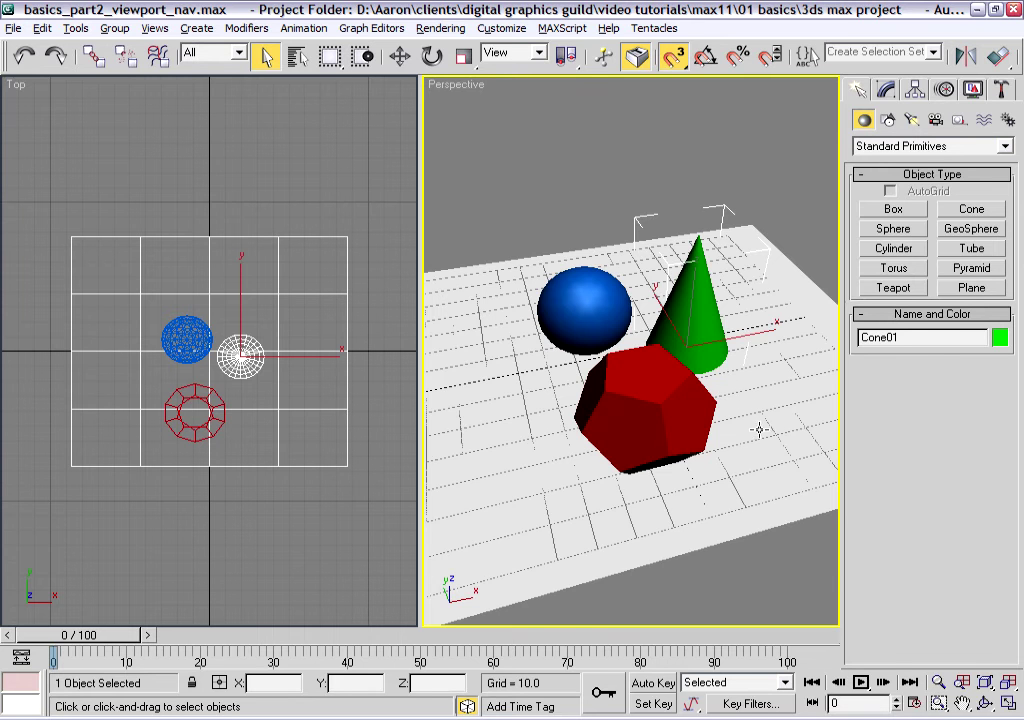
mouse_move(743, 407)
middle_mouse_down("alt")
mouse_move(791, 341)
mouse_move(130, 322)
middle_mouse_up("alt")
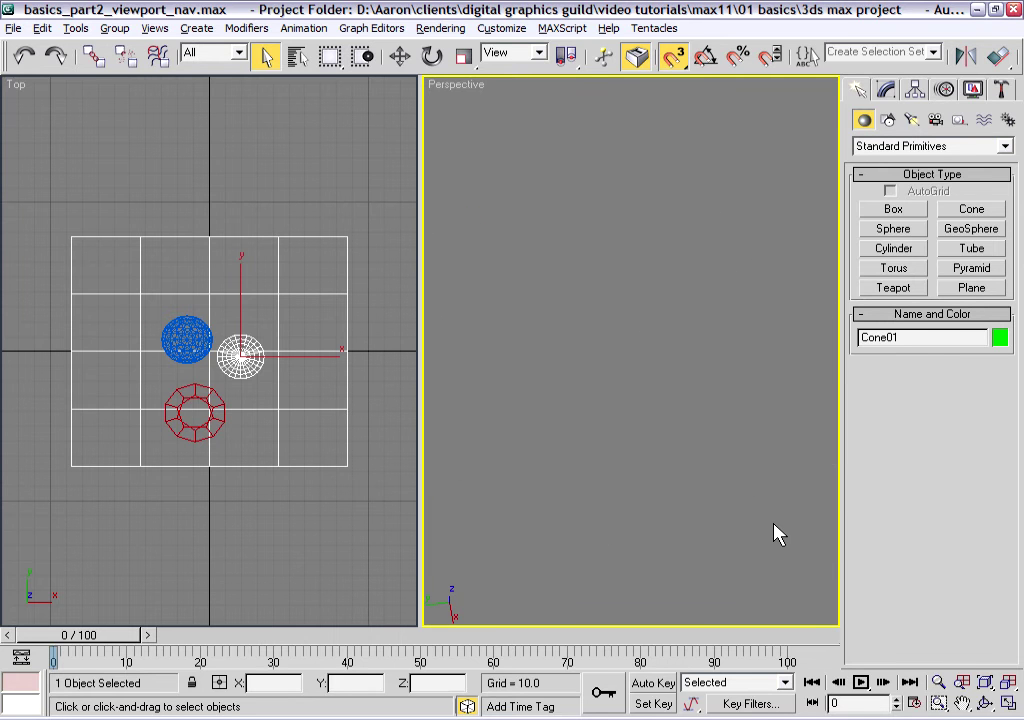
right_click(446, 86)
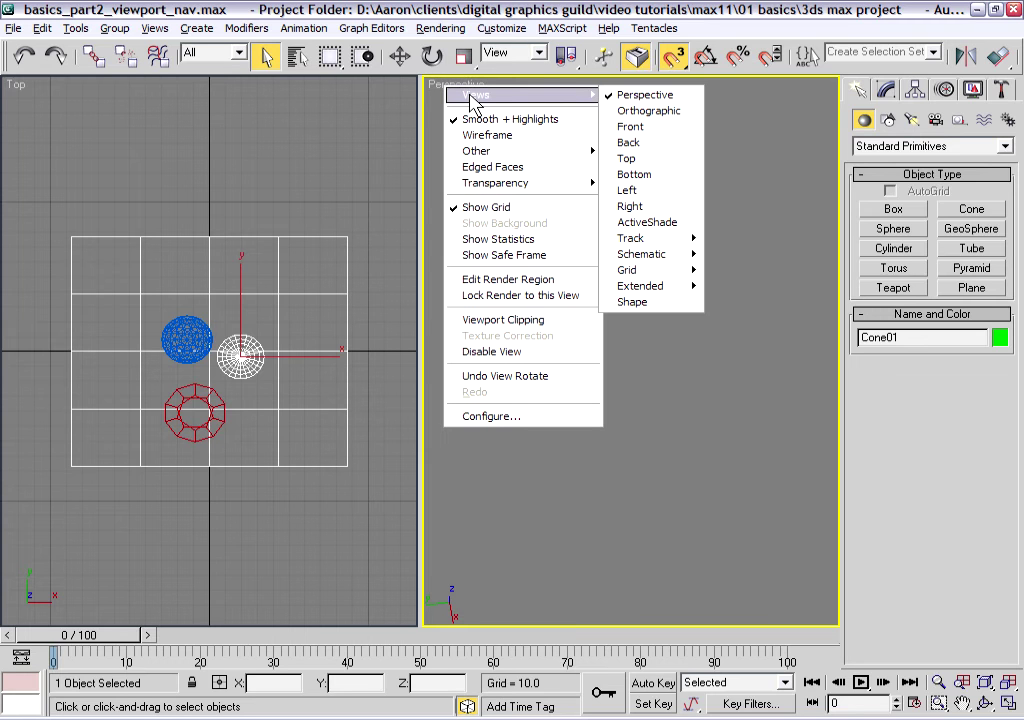
left_click(660, 134)
right_click(437, 90)
mouse_move(476, 94)
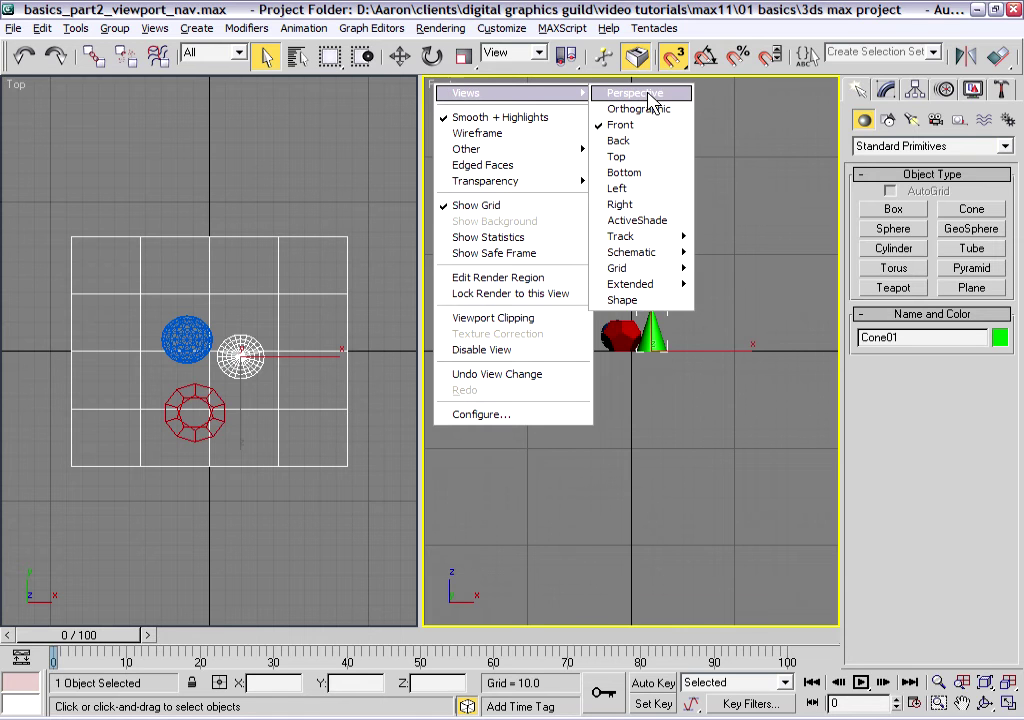
left_click(650, 94)
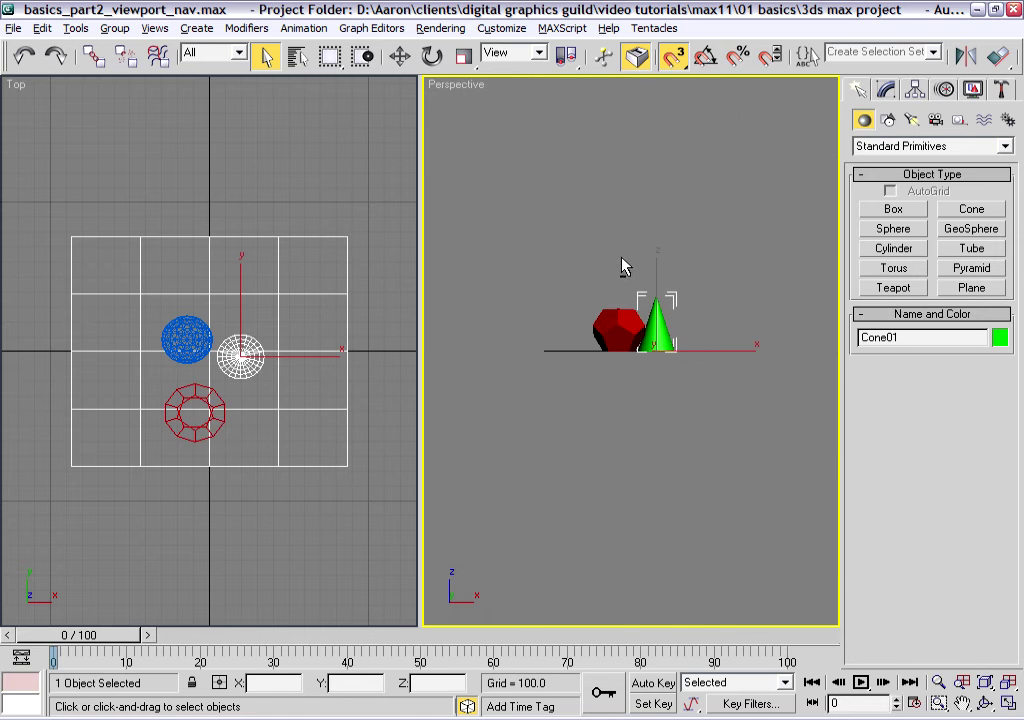
Tilt, zoom and orbit to an elevated close view of all three objects, then deselect the cone
middle_click_drag(583, 247, 600, 320, "alt")
scroll(667, 343, "up", 5)
scroll(691, 266, "up", 2)
scroll(691, 266, "down", 4)
mouse_move(691, 266)
middle_mouse_down("alt")
mouse_move(731, 258)
mouse_move(708, 197)
middle_mouse_up("alt")
scroll(706, 265, "up", 2)
left_click(708, 197)
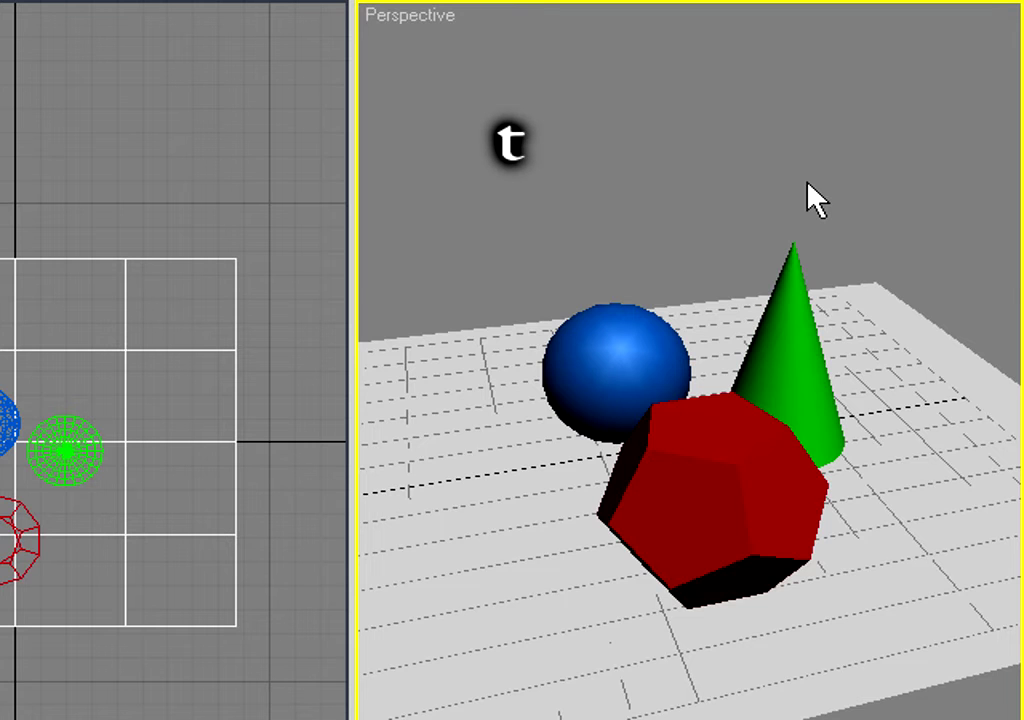
key("t")
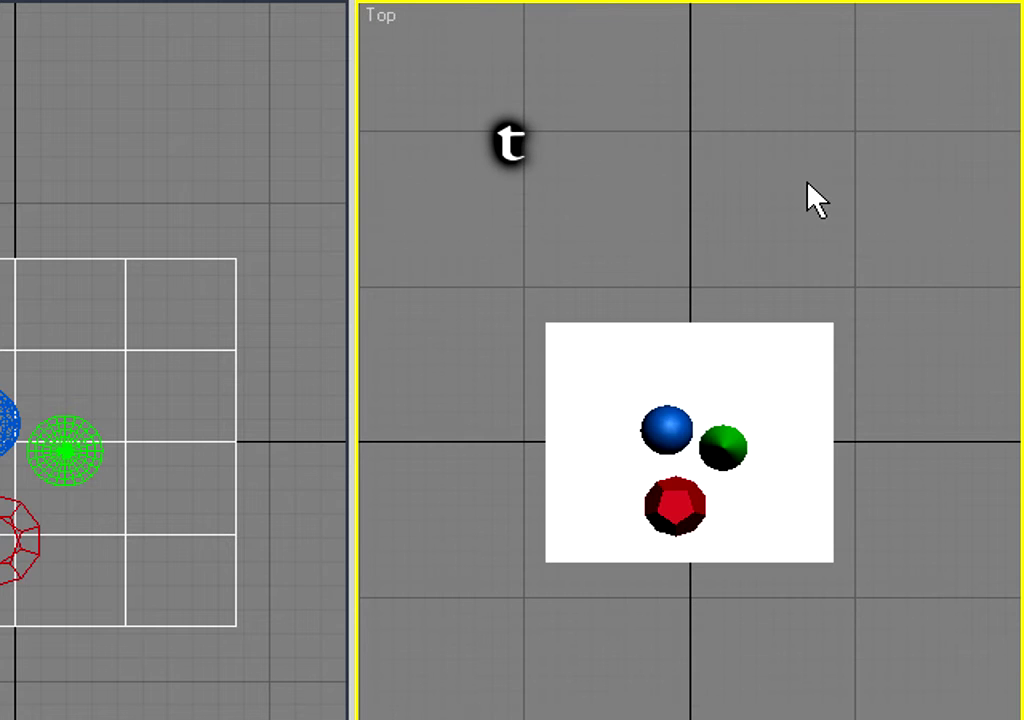
key("f")
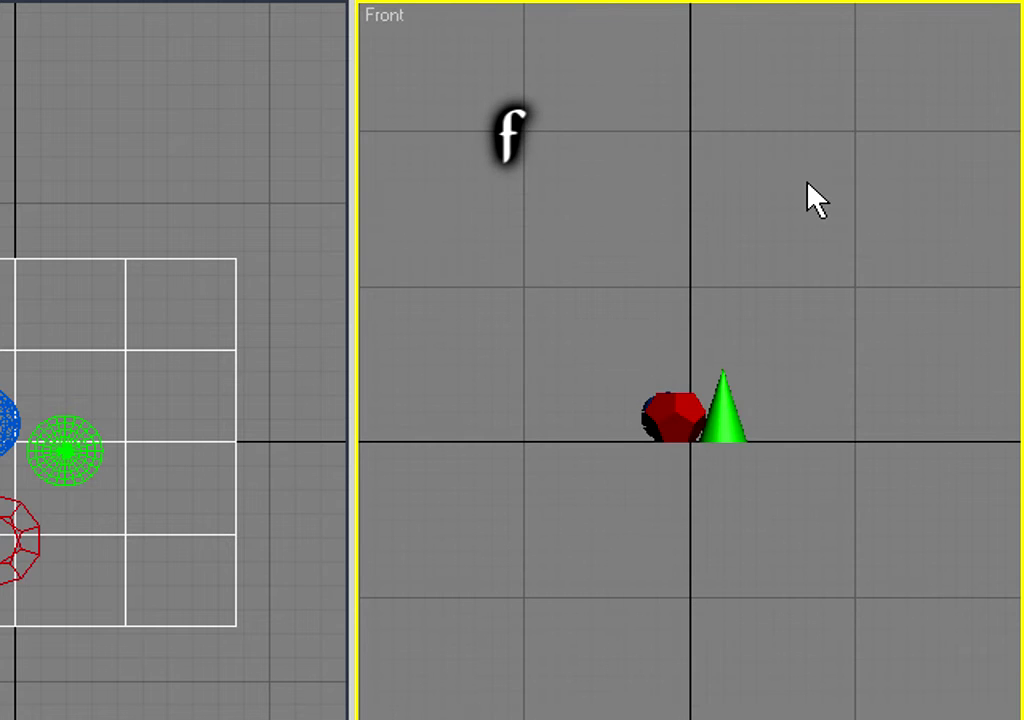
key("l")
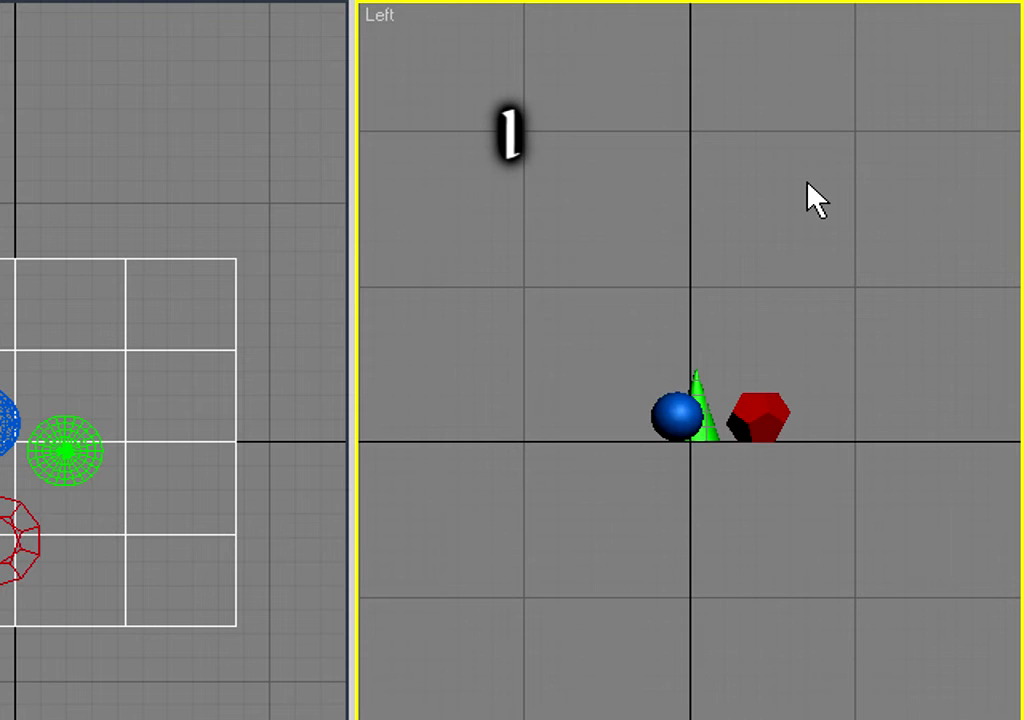
key("p")
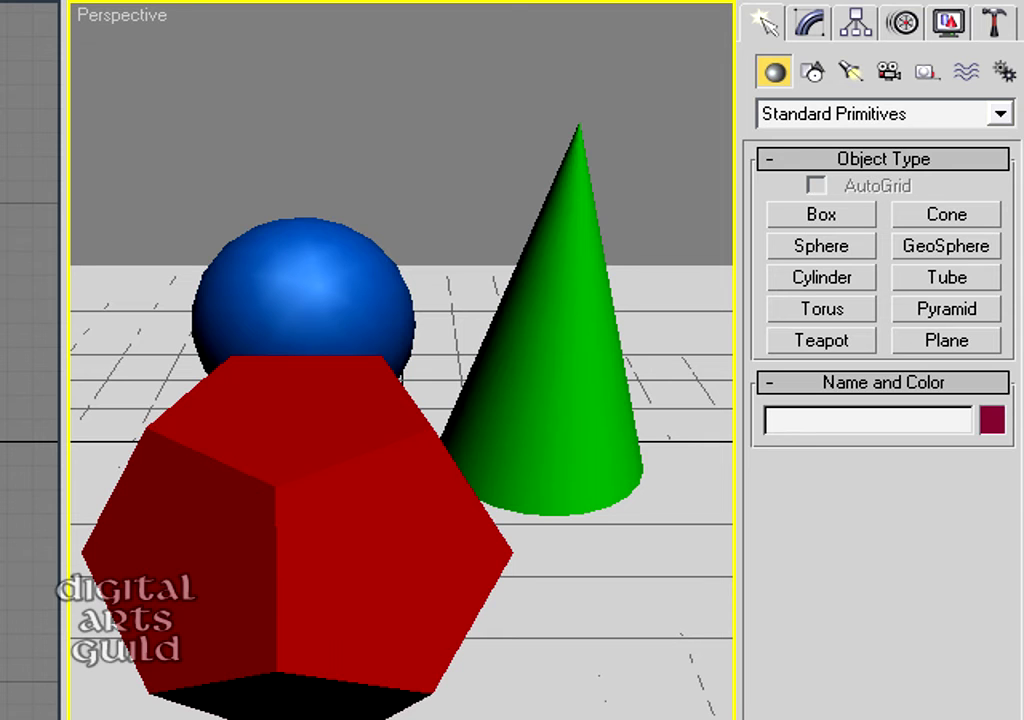
Rename Hedra01 to 'dodecahedron' in the Modify panel and open its object colour swatch
left_click(549, 205)
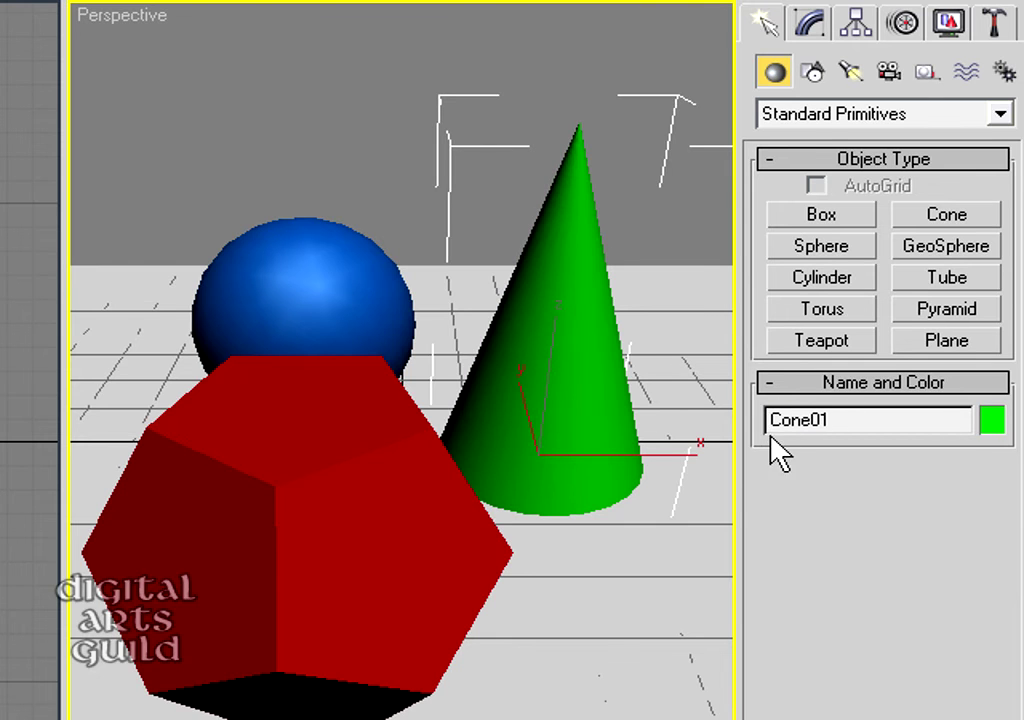
left_click(822, 25)
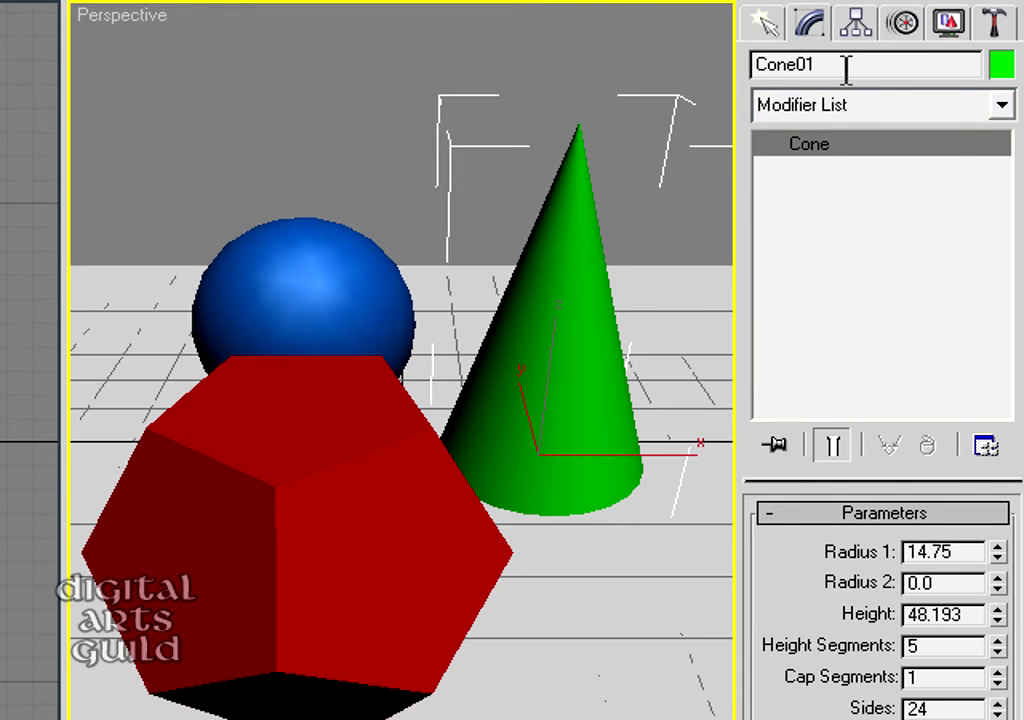
left_click(261, 461)
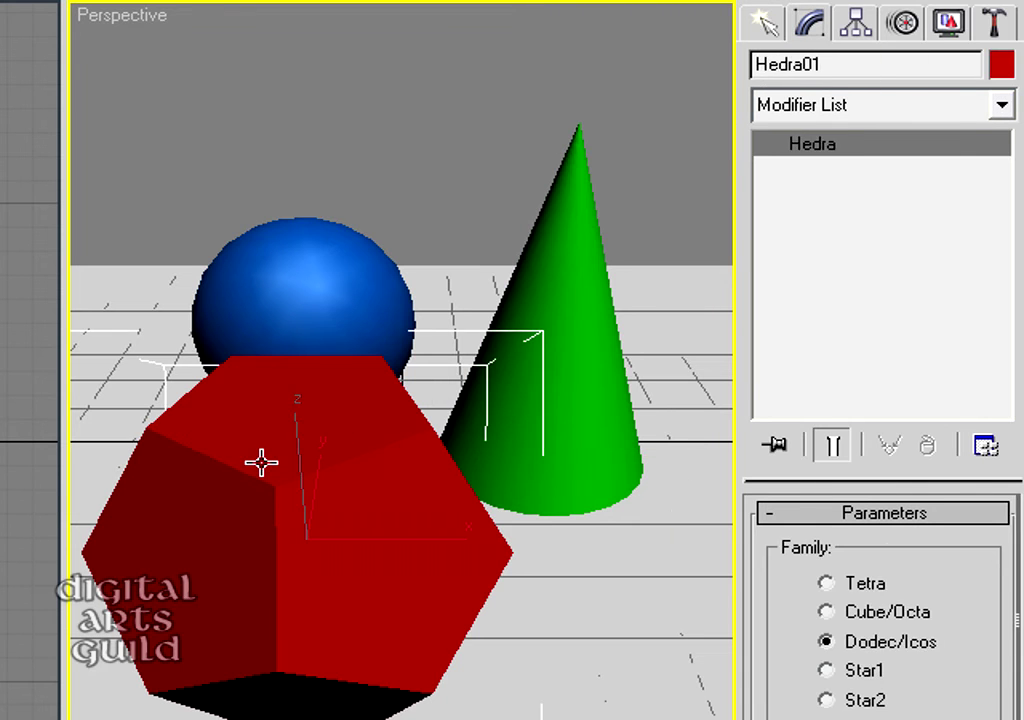
double_click(818, 64)
type("dodecahedron")
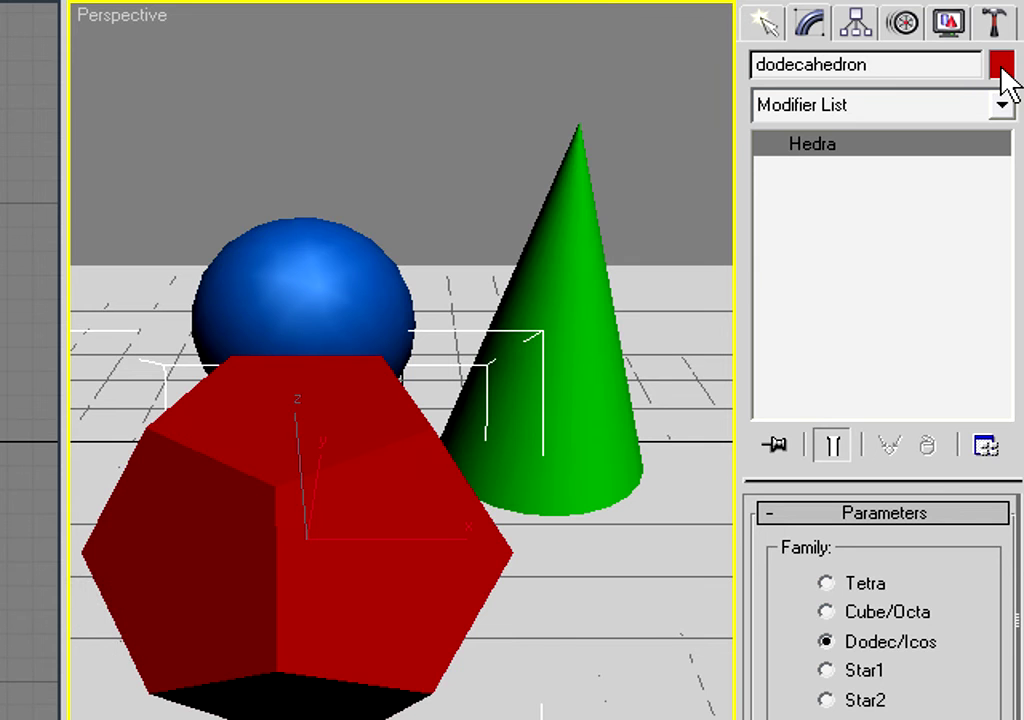
left_click(1001, 65)
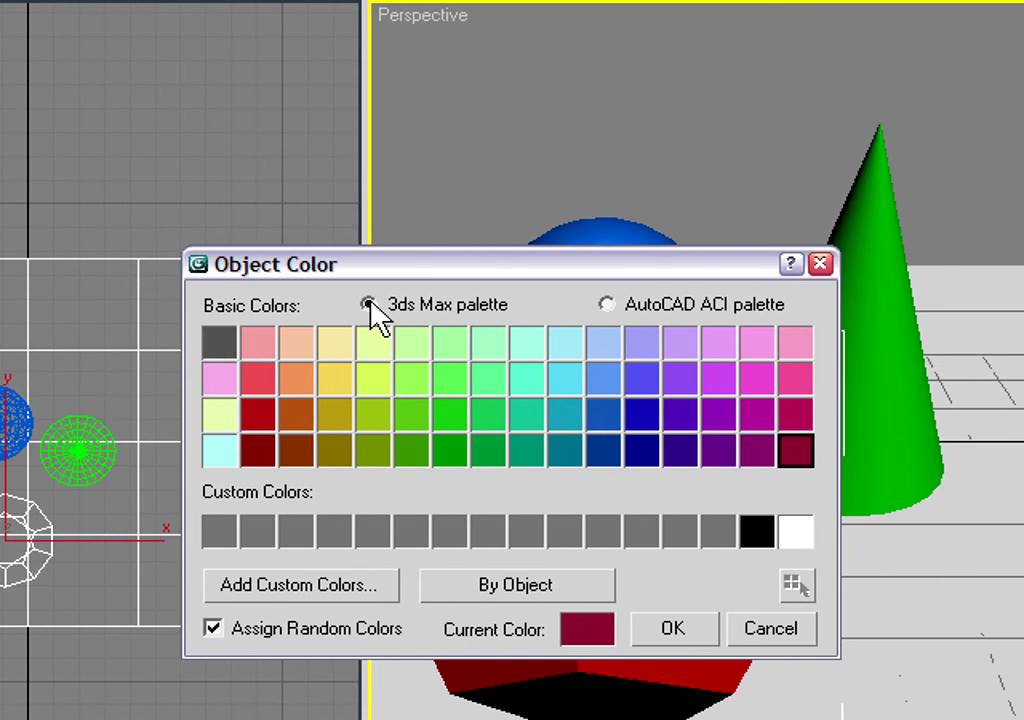
Switch Object Color to the AutoCAD ACI palette and pick yellow-green ACI 52
left_click(607, 304)
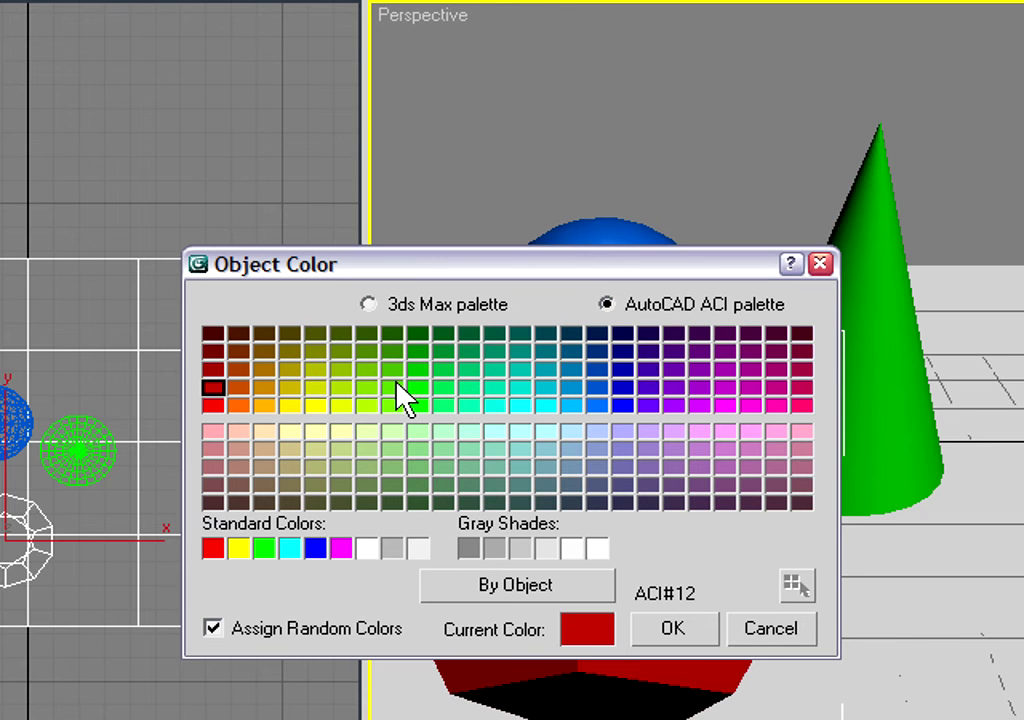
left_click(315, 390)
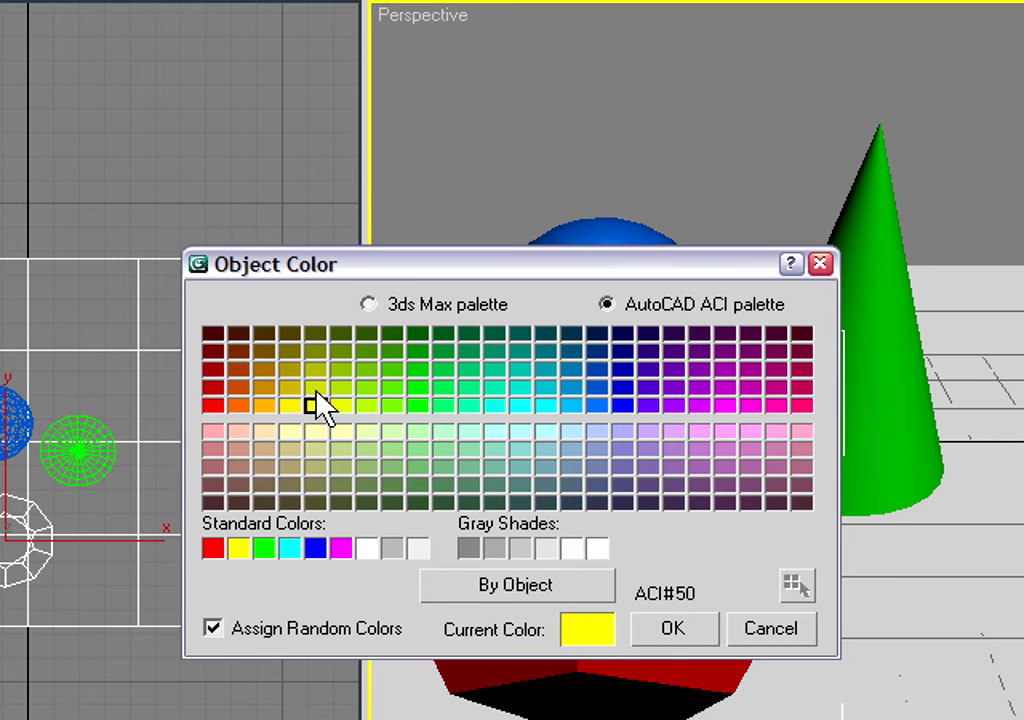
left_click(316, 390)
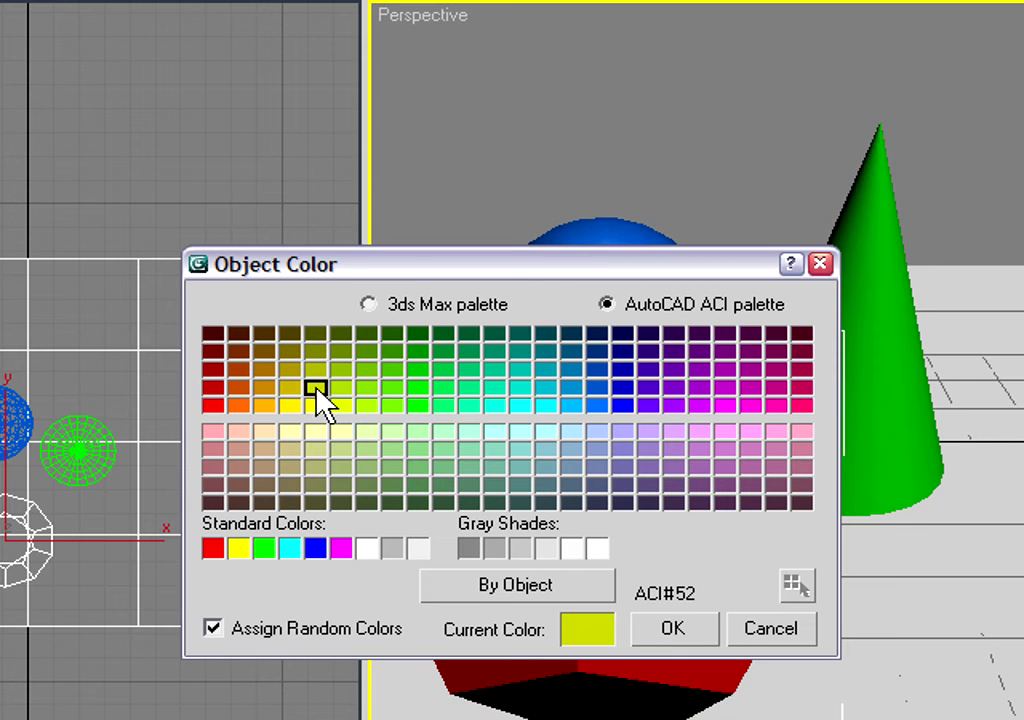
Apply yellow-green with random colours off, cancel a stray box, and reselect the dodecahedron
left_click(213, 628)
left_click(664, 628)
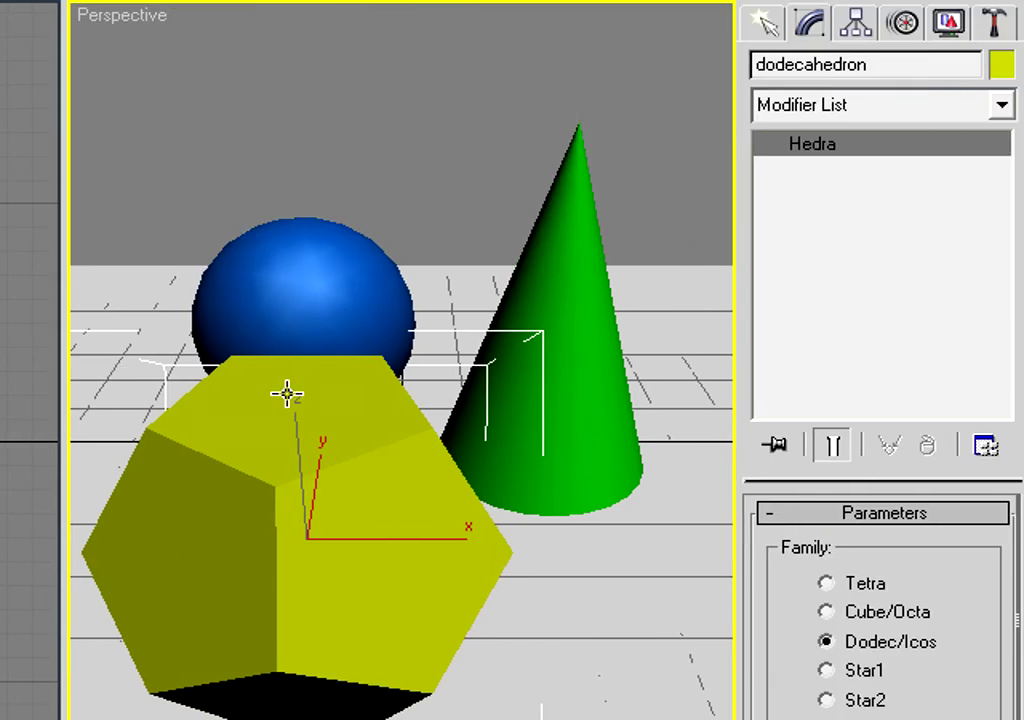
left_click(765, 30)
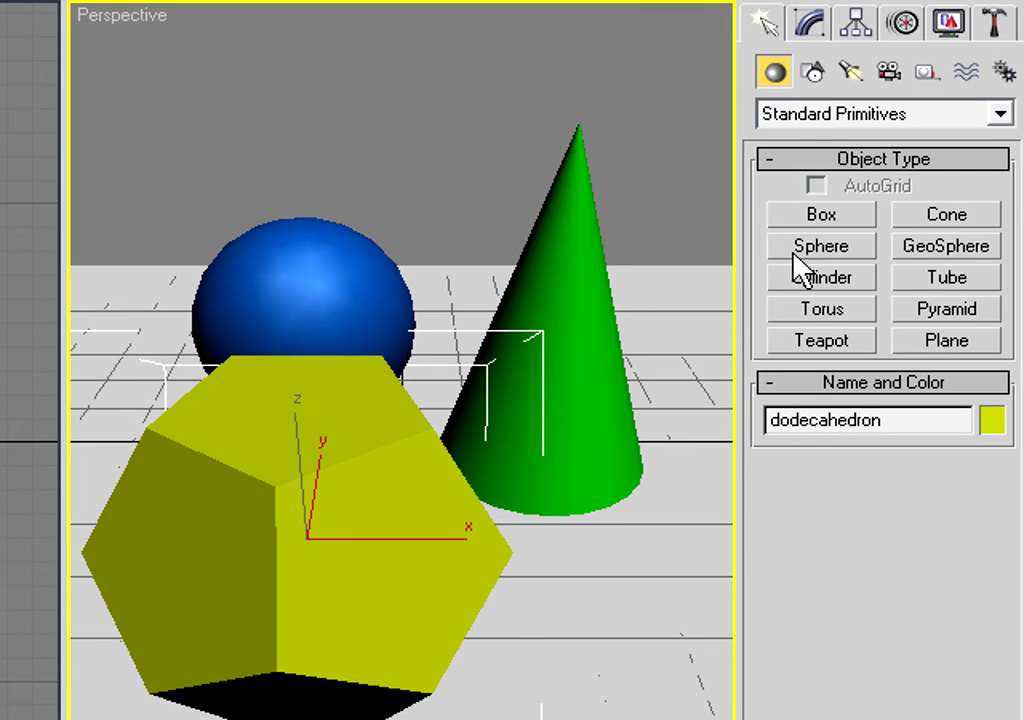
left_click(822, 214)
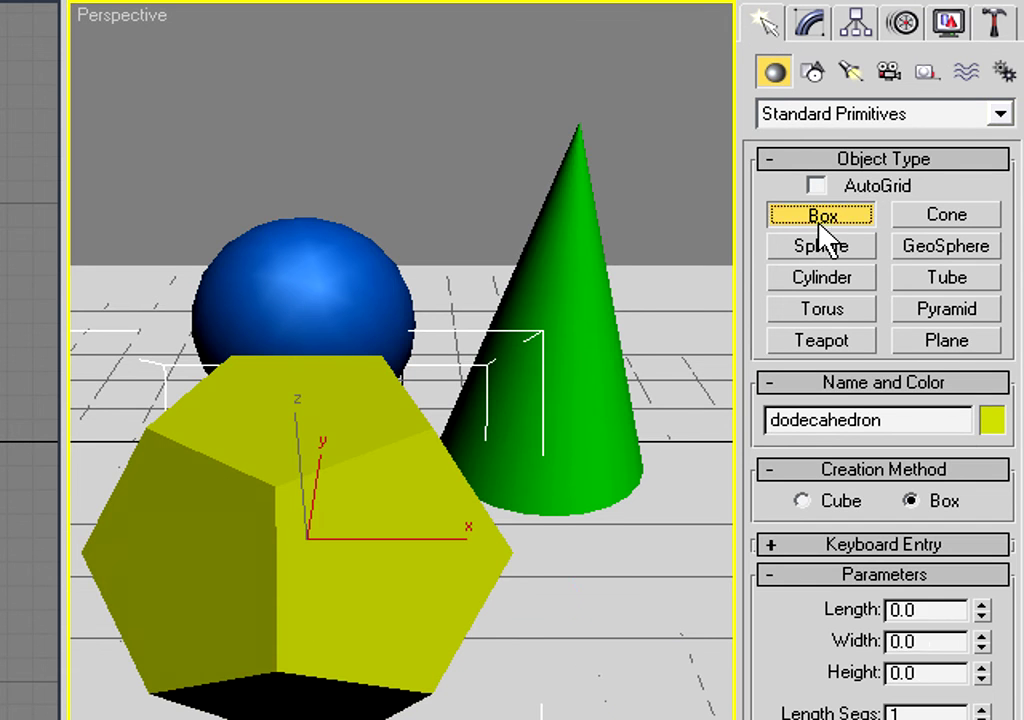
left_click_drag(500, 642, 610, 715)
right_click(542, 594)
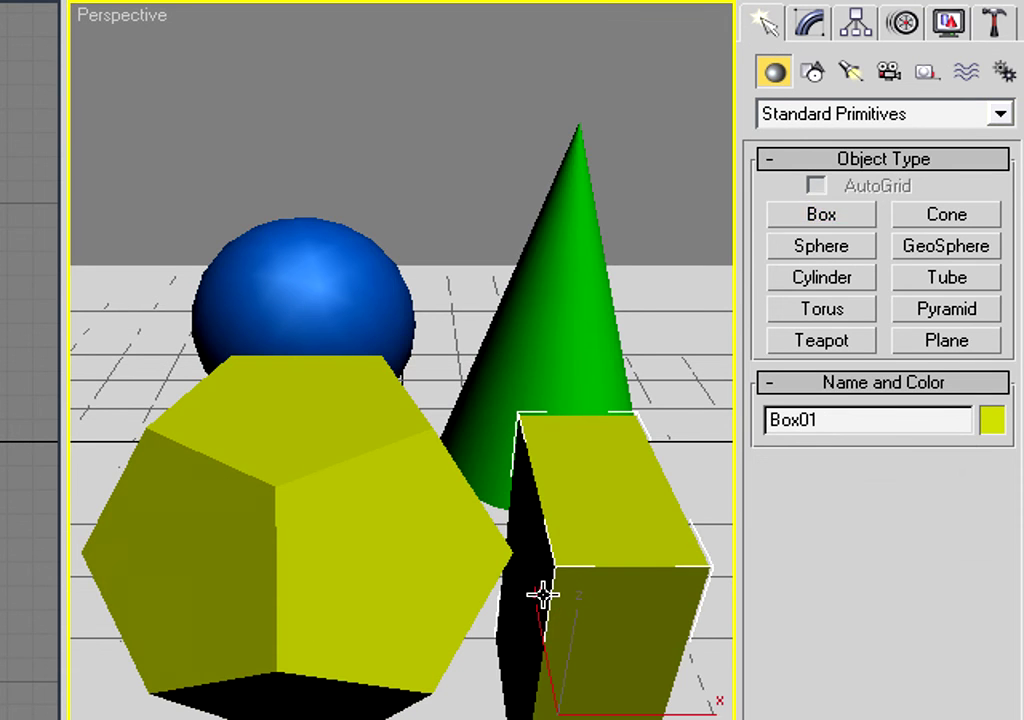
left_click(575, 353)
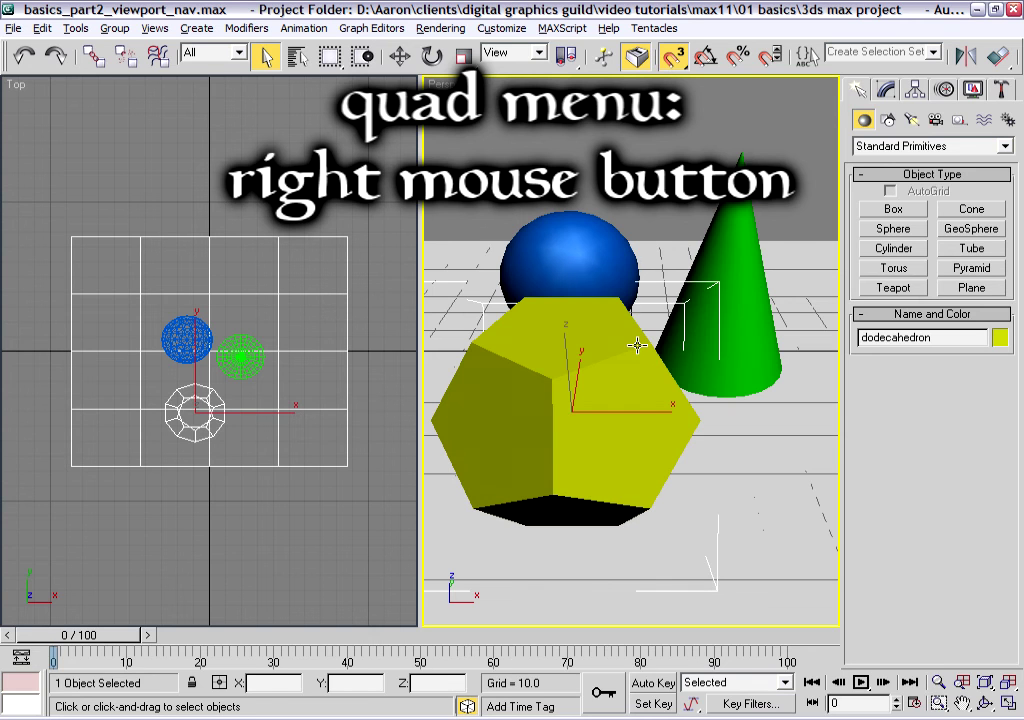
Open the dodecahedron's Object Properties from the right-click quad menu
right_click(637, 345)
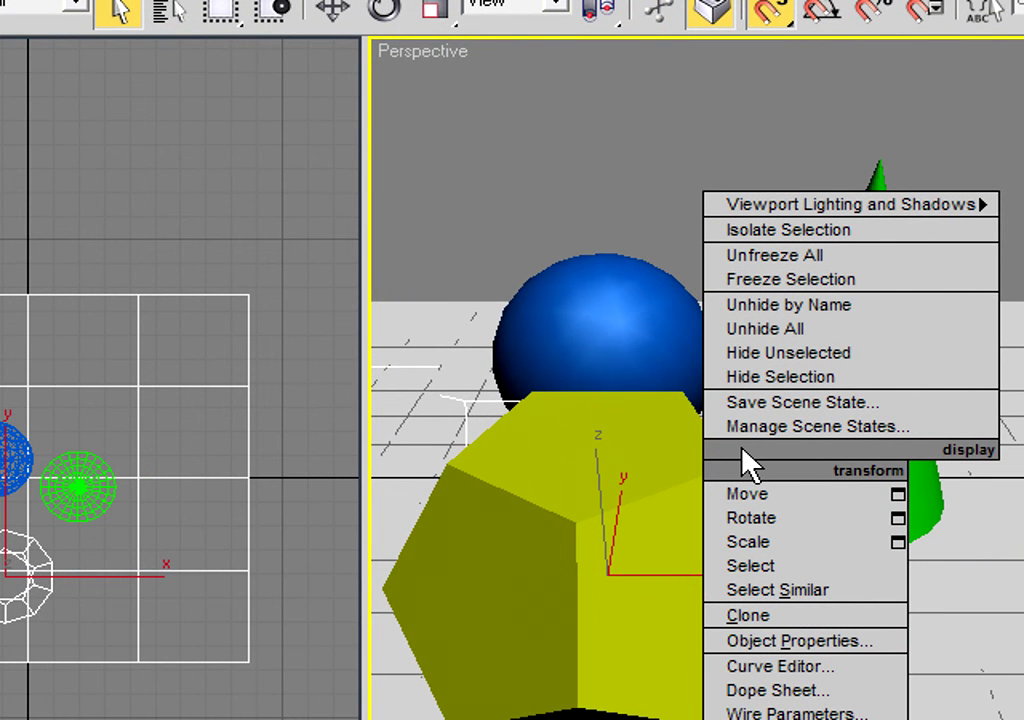
left_click(880, 645)
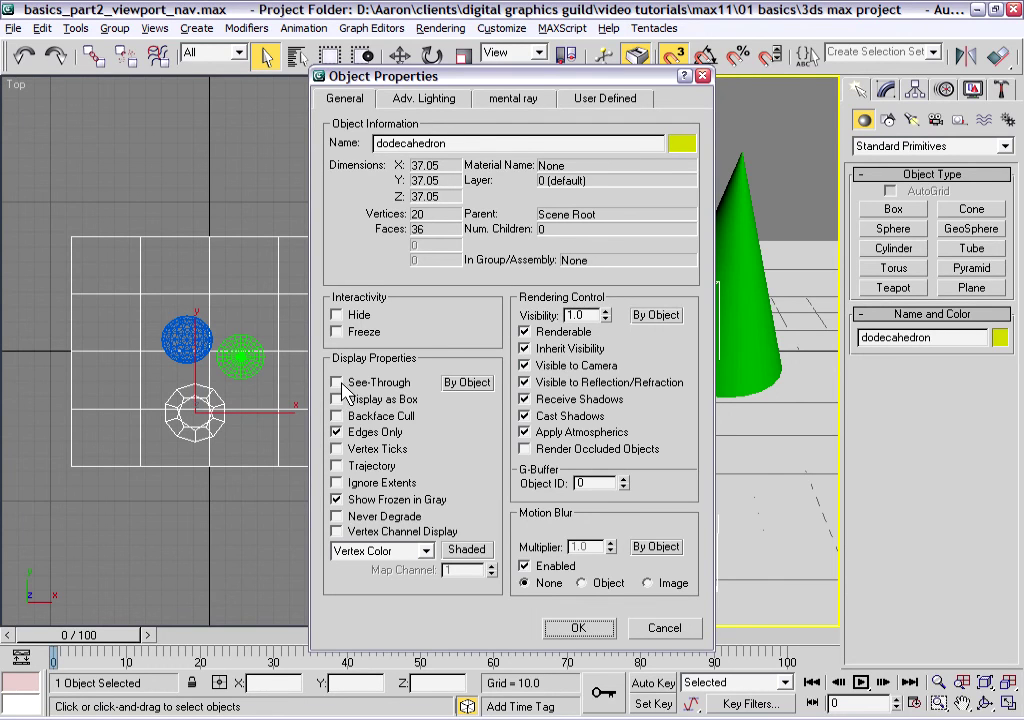
Turn on See-Through for the dodecahedron, confirm, and orbit the Perspective view
left_click(340, 384)
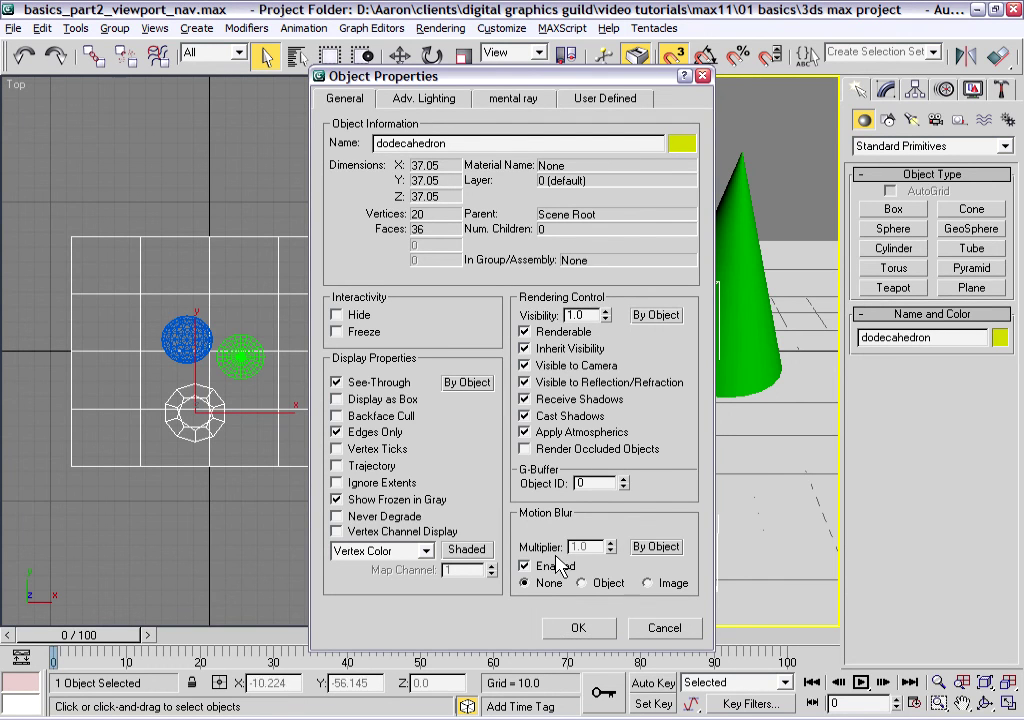
left_click(598, 630)
mouse_move(627, 486)
middle_mouse_down("alt")
mouse_move(779, 423)
mouse_move(667, 439)
mouse_move(645, 402)
mouse_move(757, 446)
mouse_move(667, 437)
mouse_move(670, 411)
mouse_move(741, 421)
mouse_move(693, 418)
mouse_move(688, 430)
middle_mouse_up("alt")
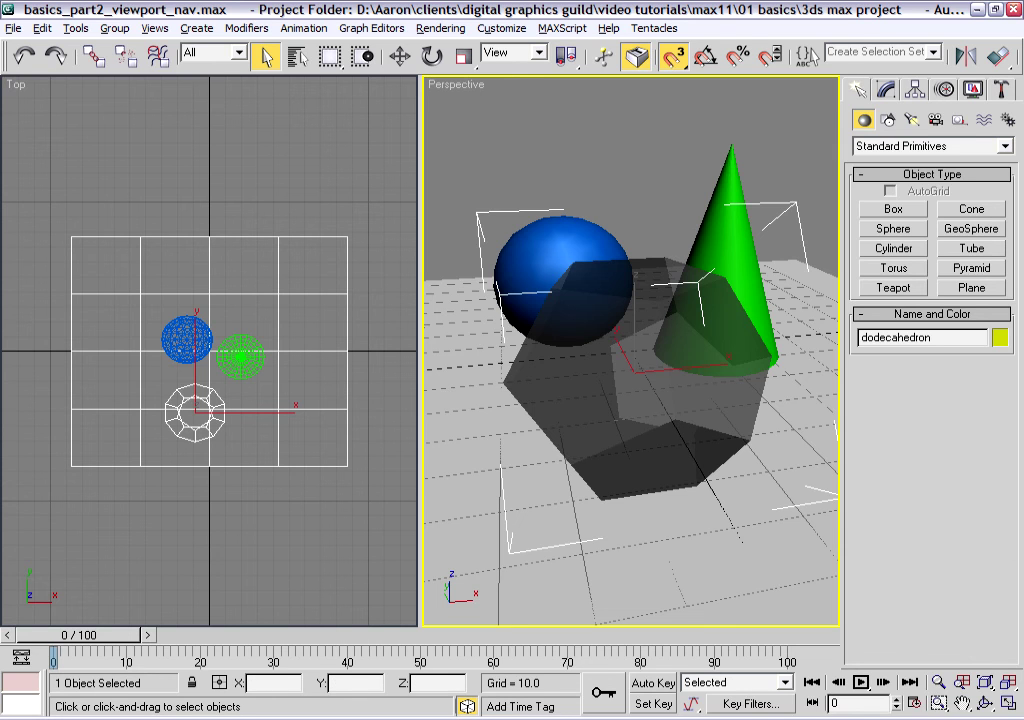